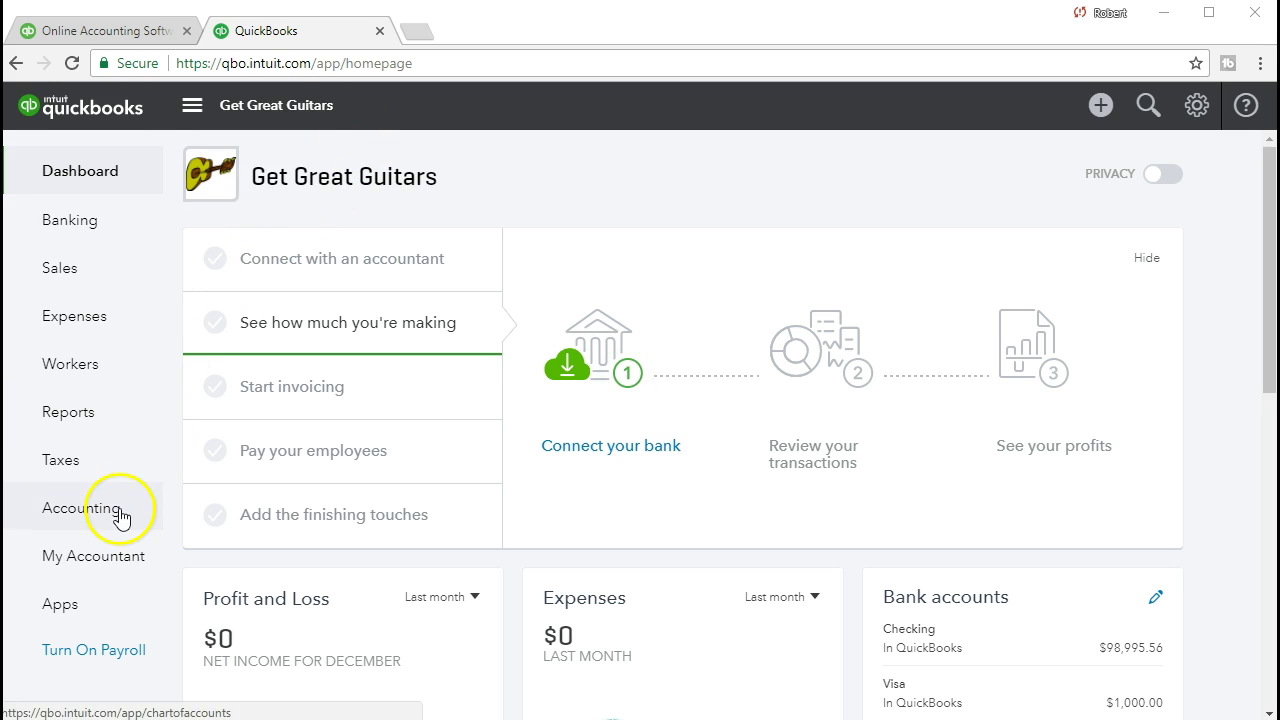
Step: Open the Chart of Accounts and examine the bank, accounts receivable, other current asset and fixed asset accounts with their types
left_click(74, 522)
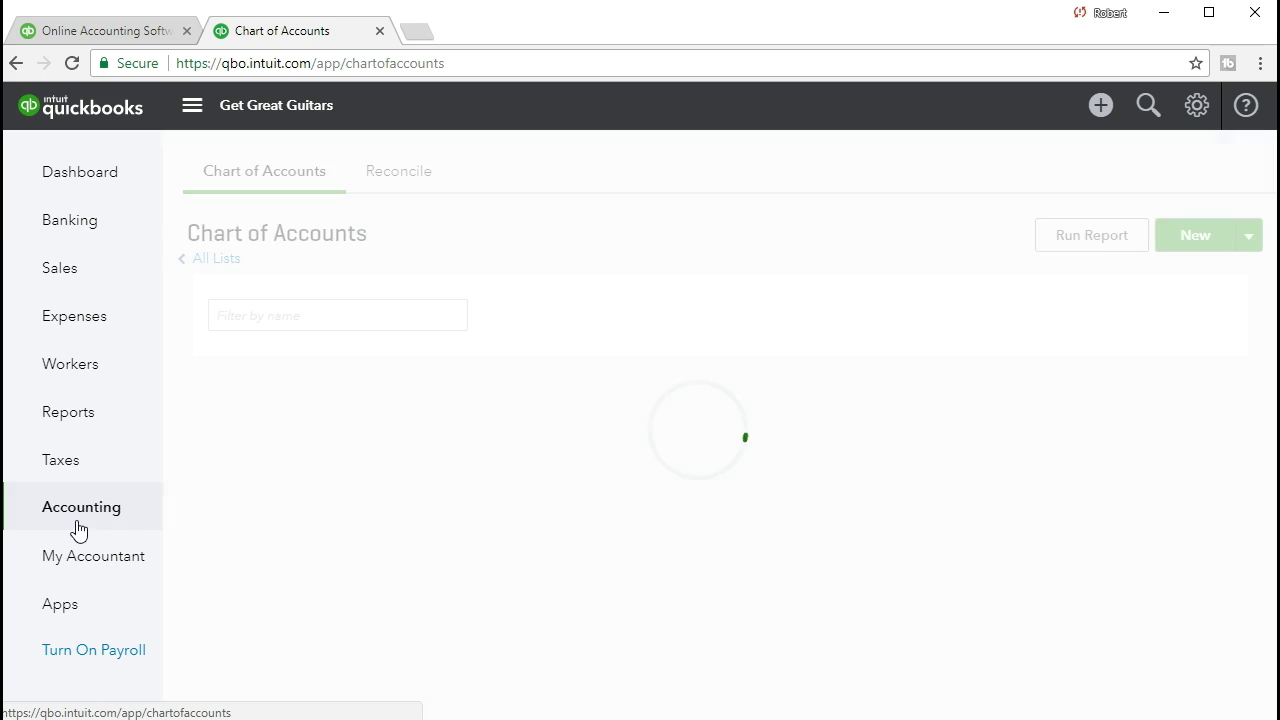
left_click(213, 316)
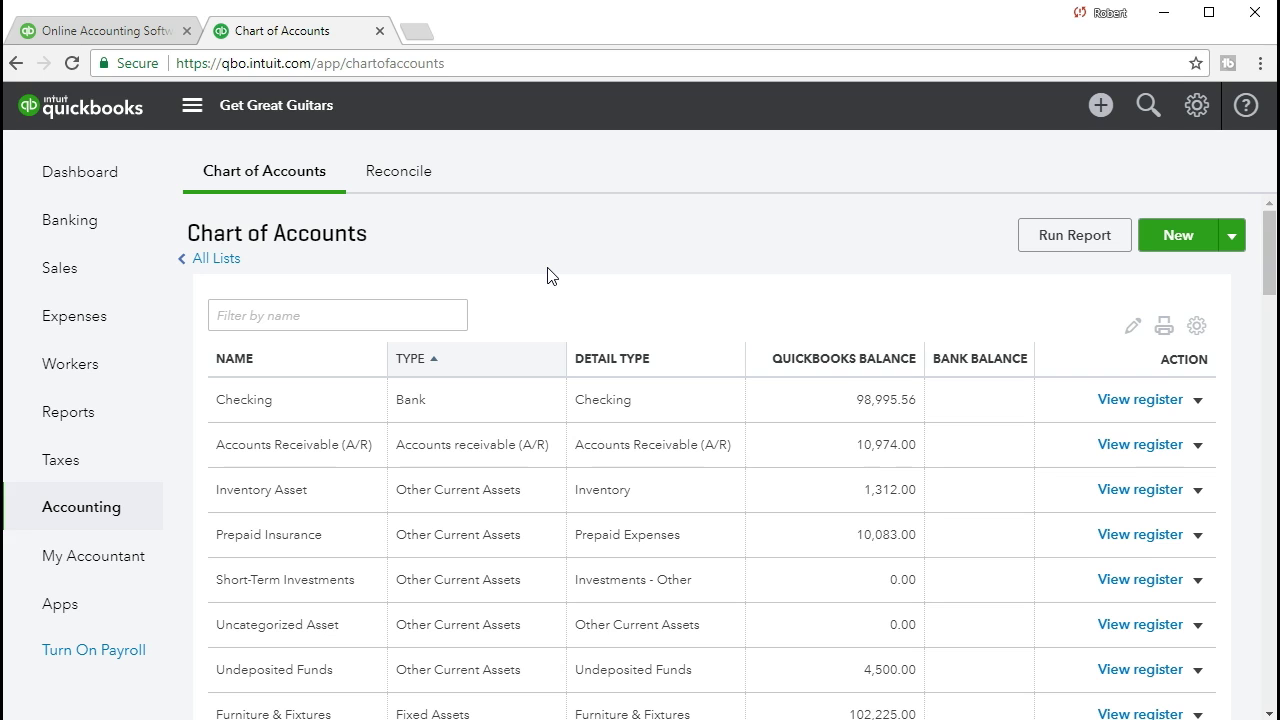
scroll(548, 276, "down", 1)
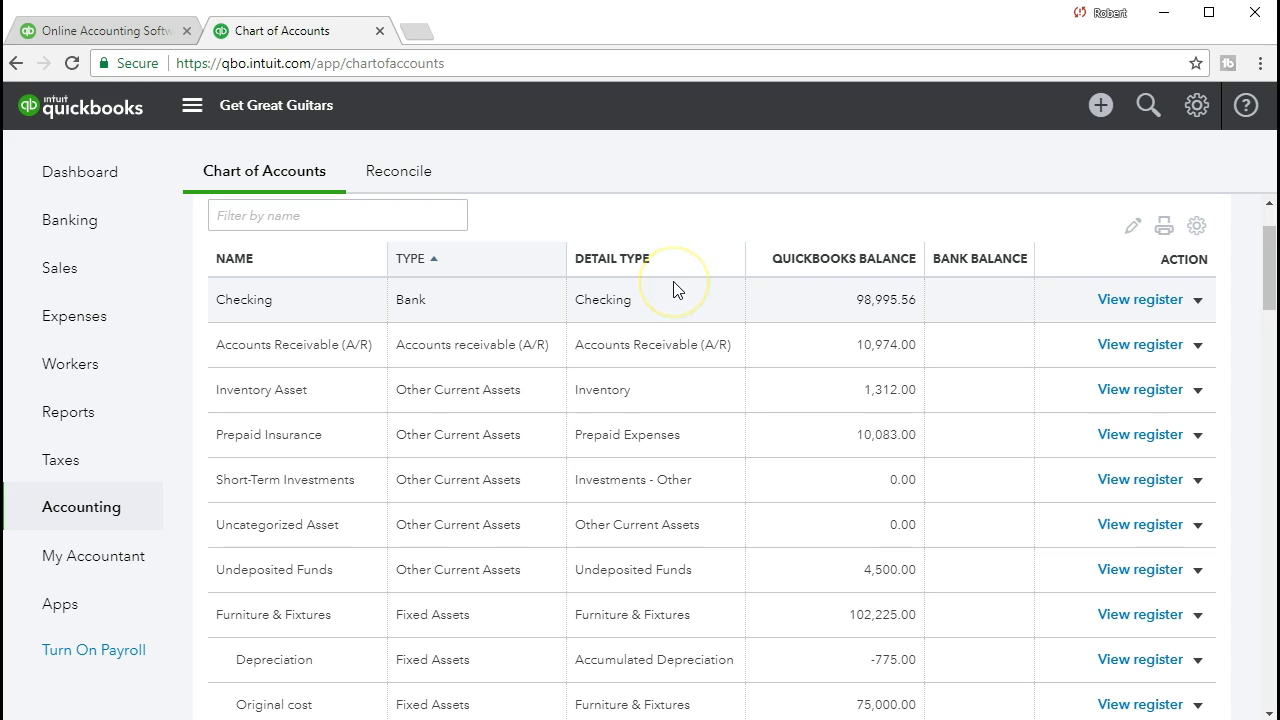
left_click(352, 255)
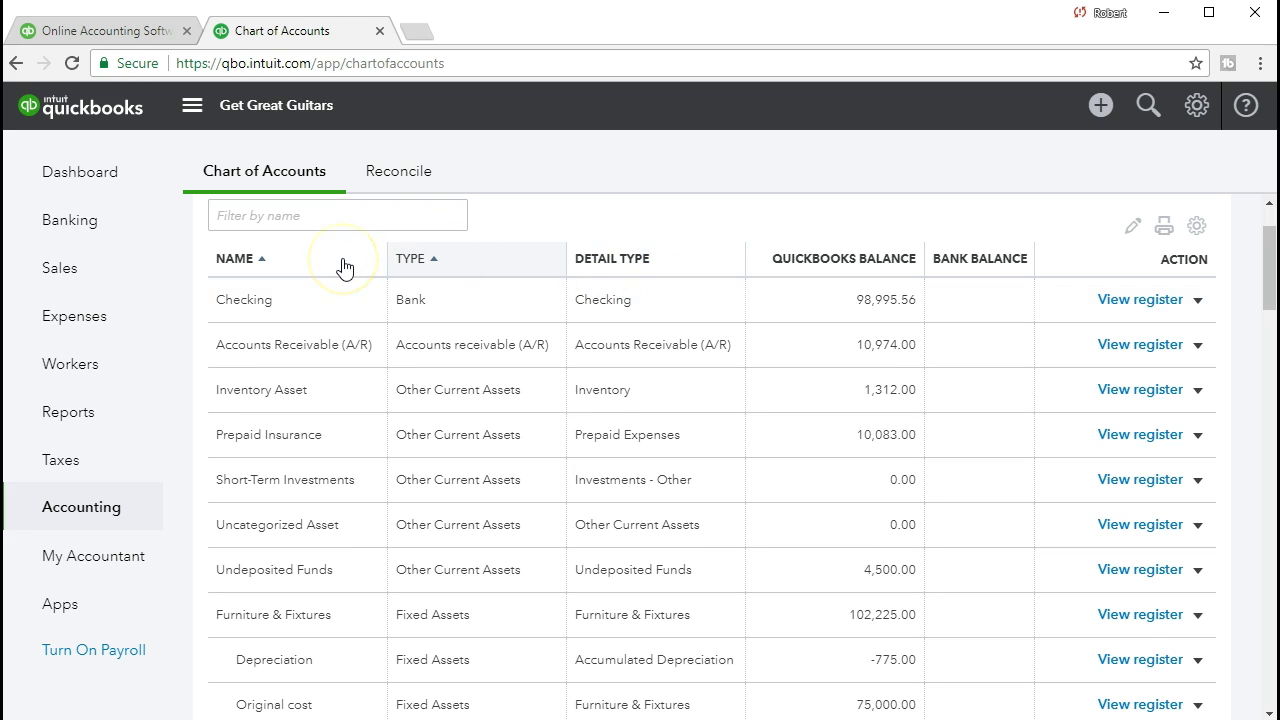
left_click(466, 258)
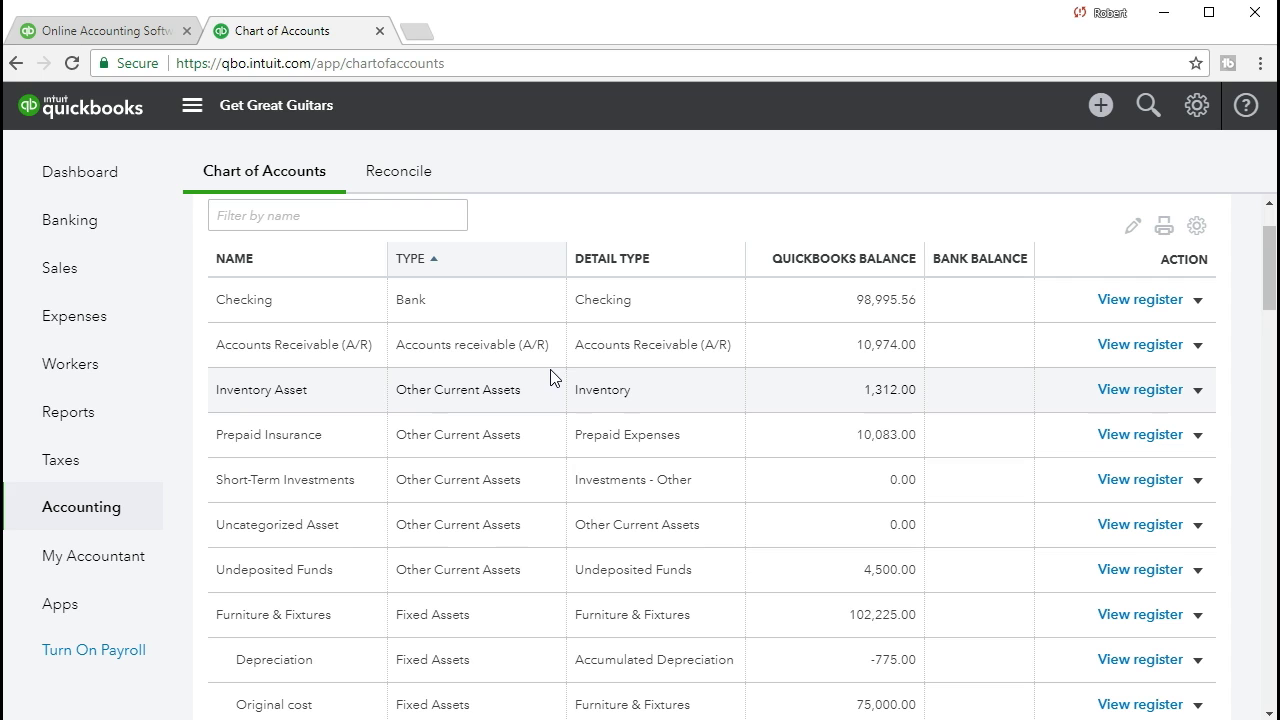
scroll(553, 380, "down", 1)
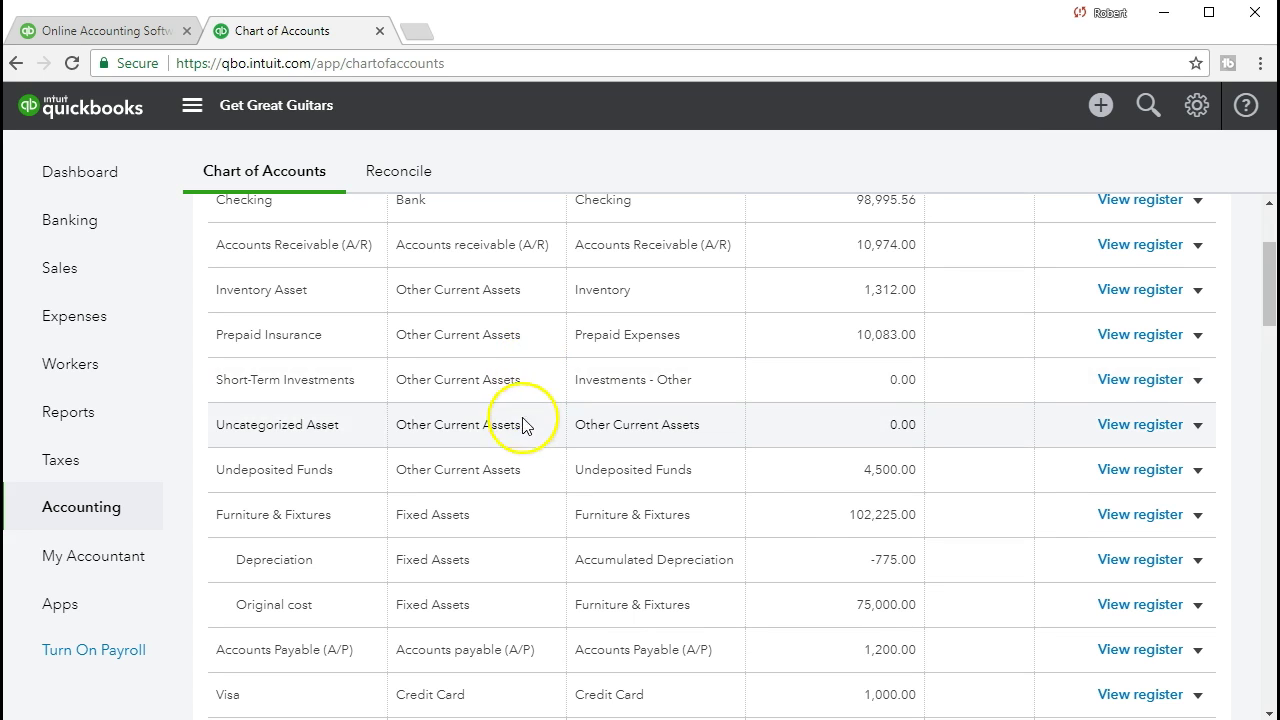
scroll(525, 430, "up", 2)
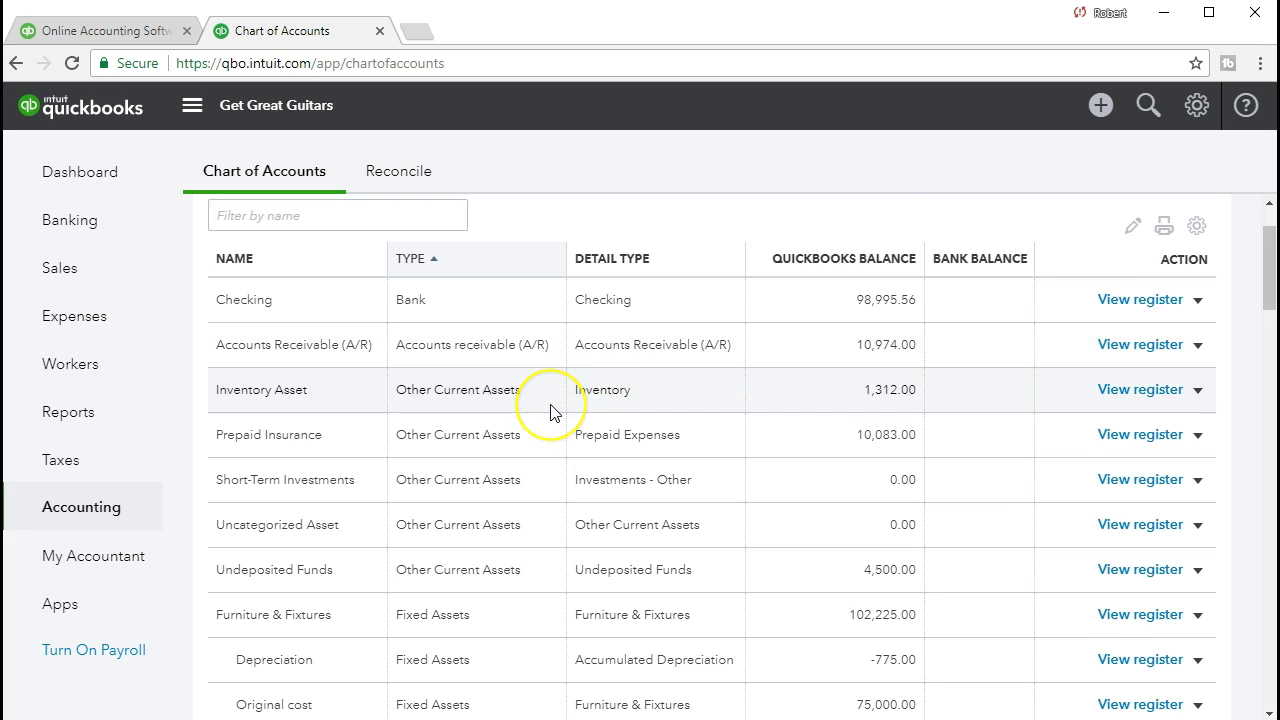
scroll(551, 409, "down", 1)
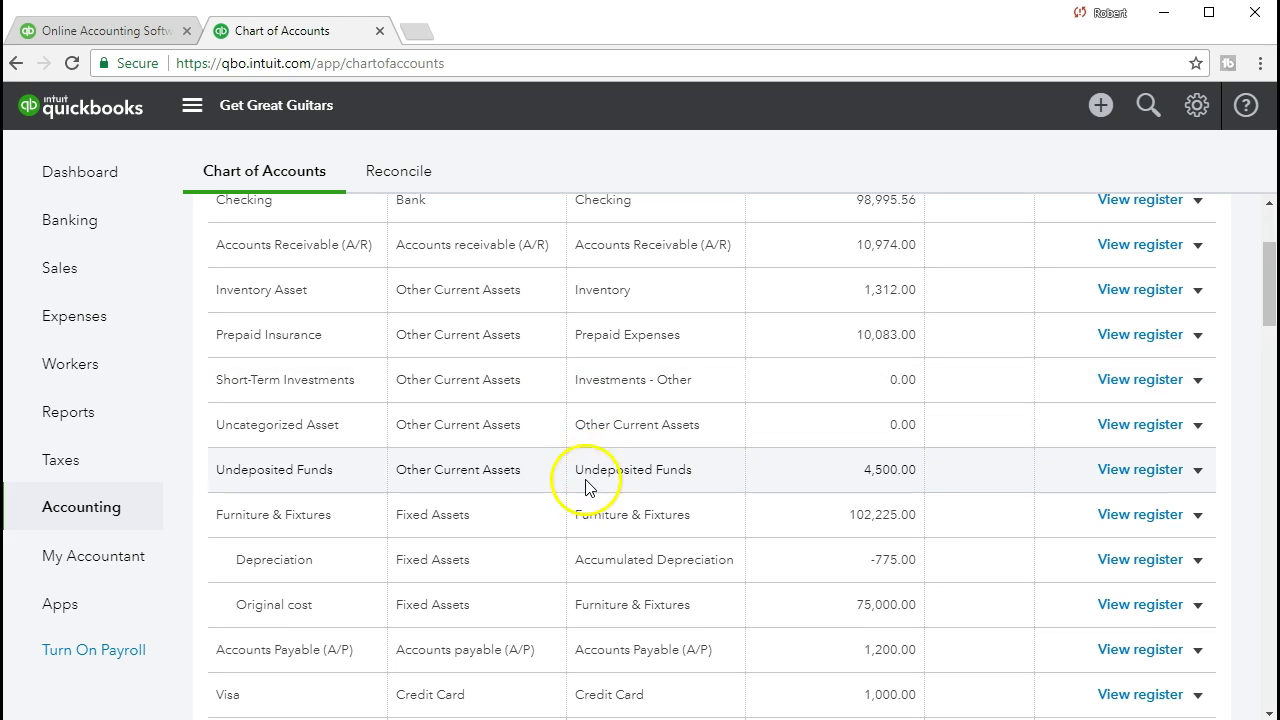
scroll(555, 508, "down", 1)
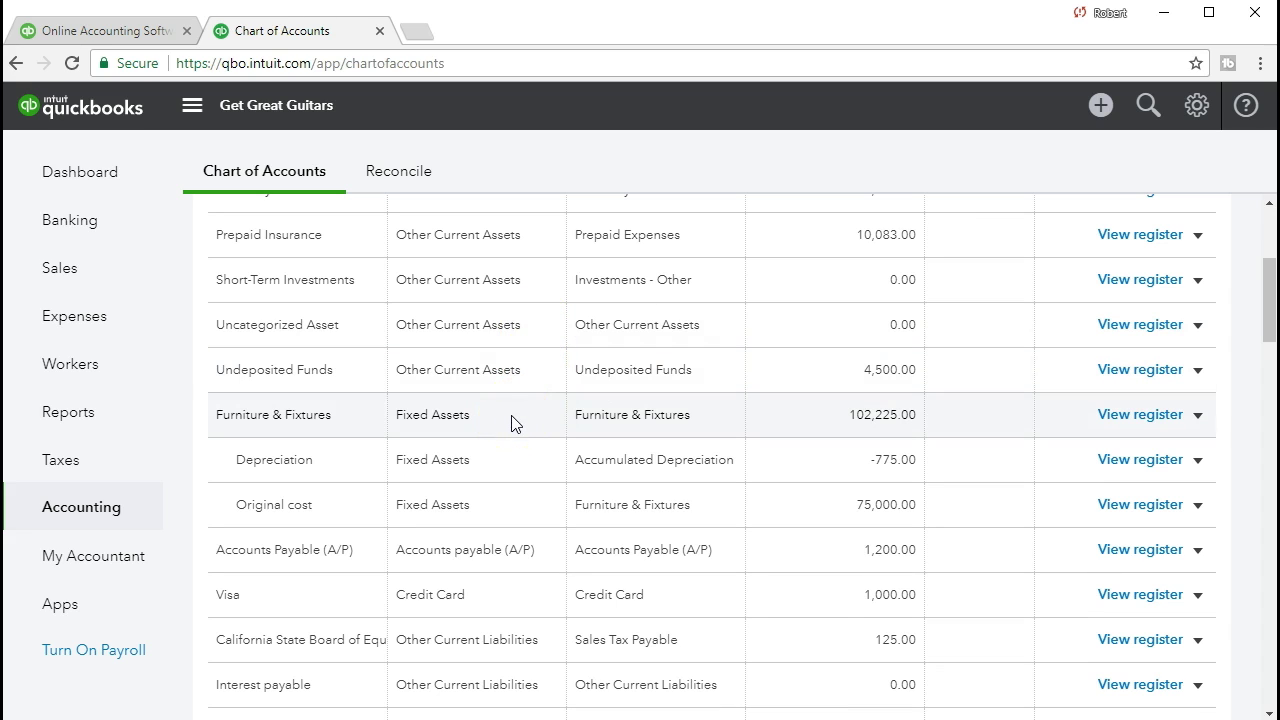
Step: Examine the liability accounts in the Chart of Accounts, from accounts payable and credit card through current to long-term liabilities
scroll(551, 486, "down", 1)
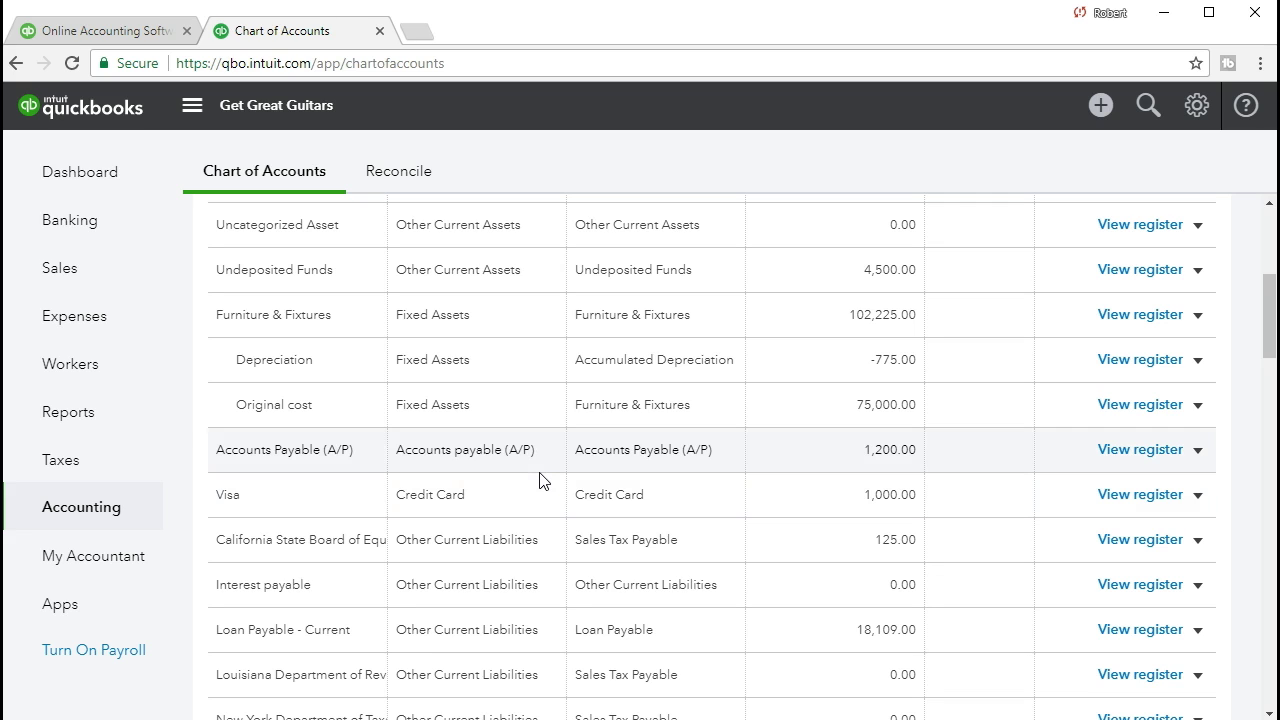
left_click(589, 471)
scroll(545, 490, "down", 1)
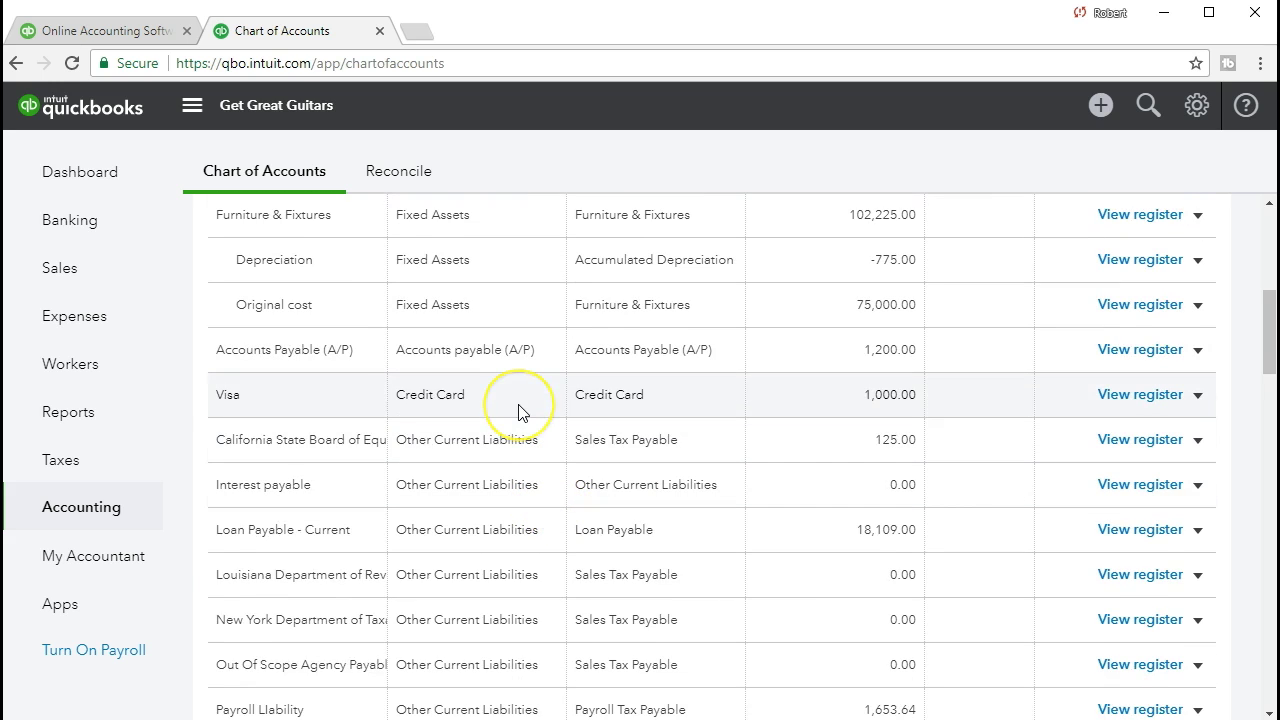
left_click(514, 450)
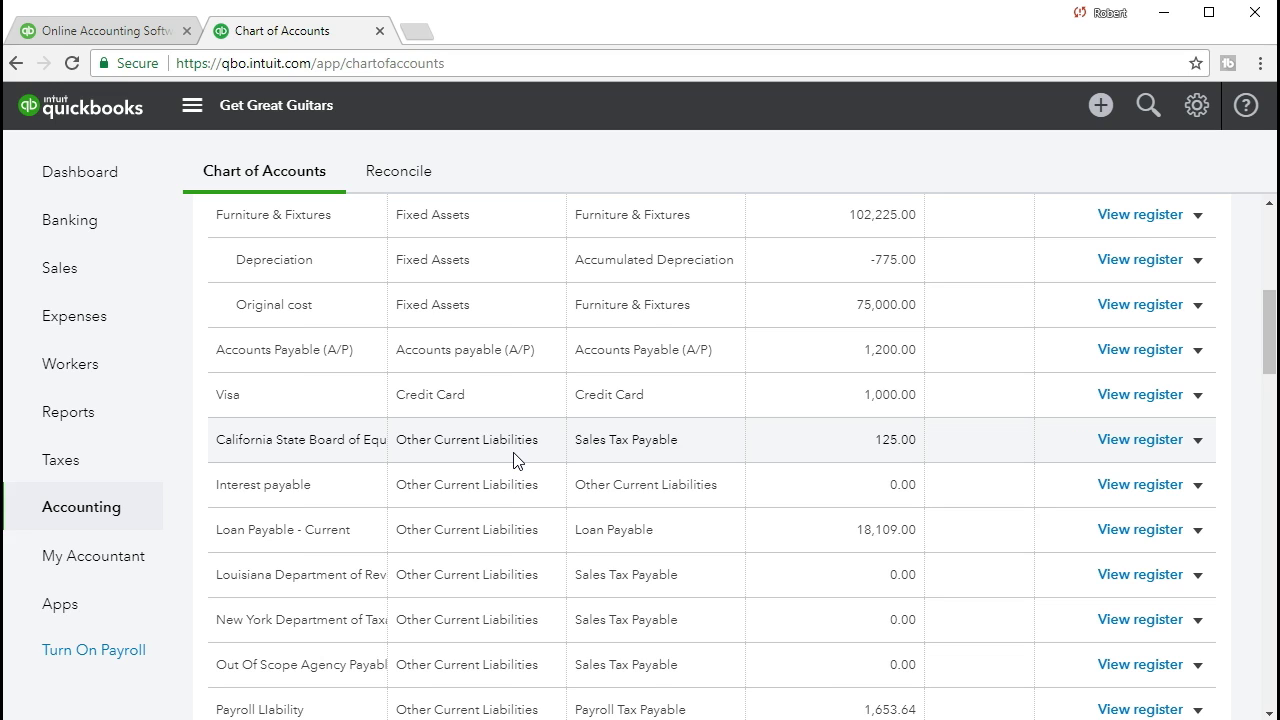
scroll(560, 468, "down", 1)
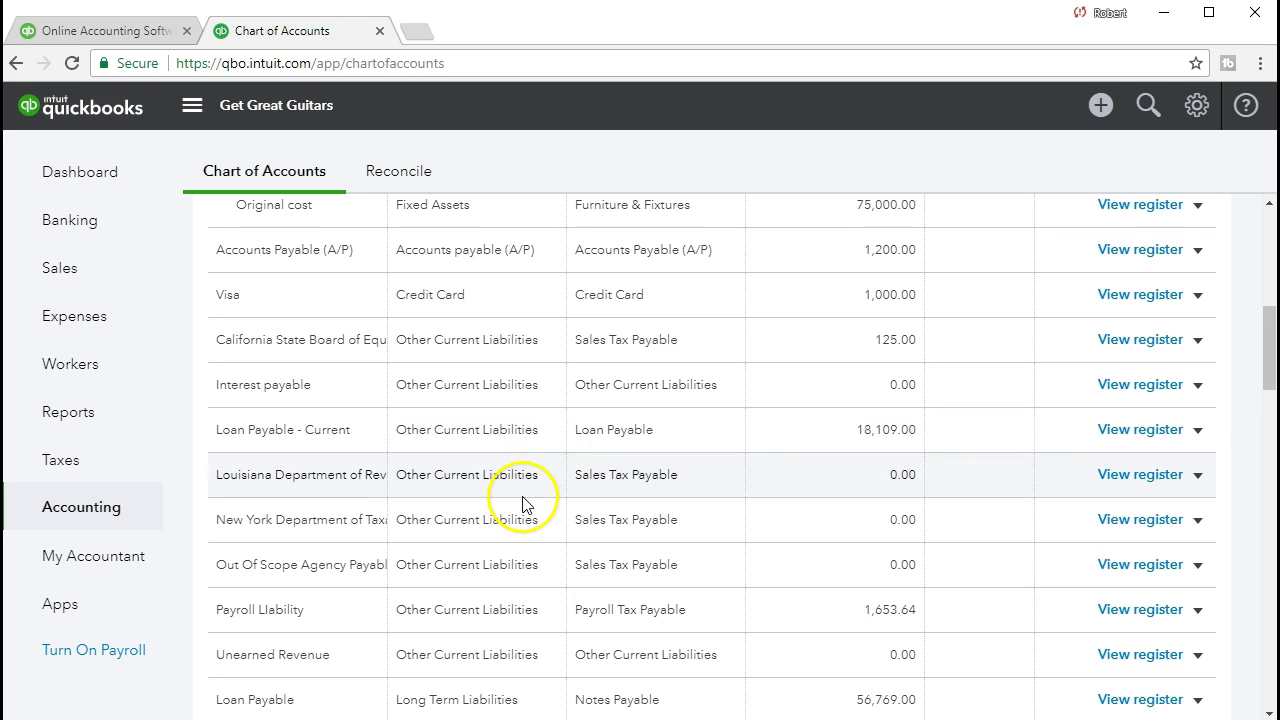
scroll(521, 500, "down", 1)
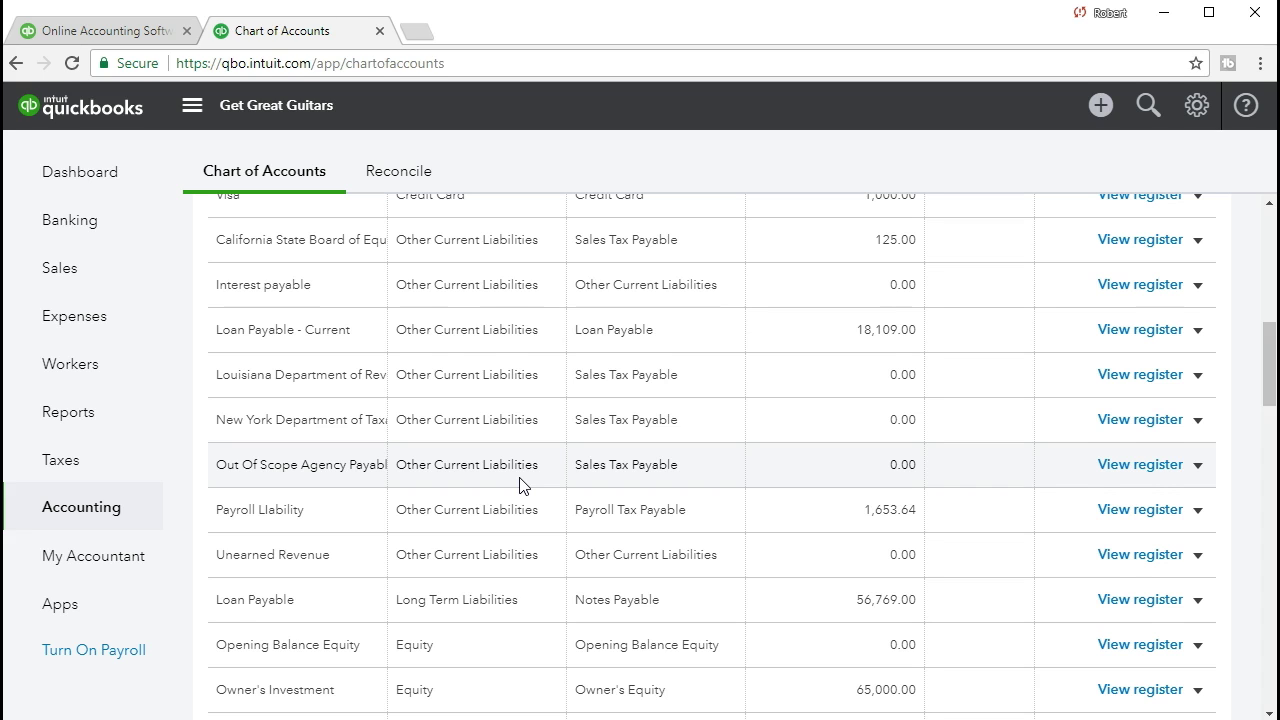
scroll(519, 485, "down", 1)
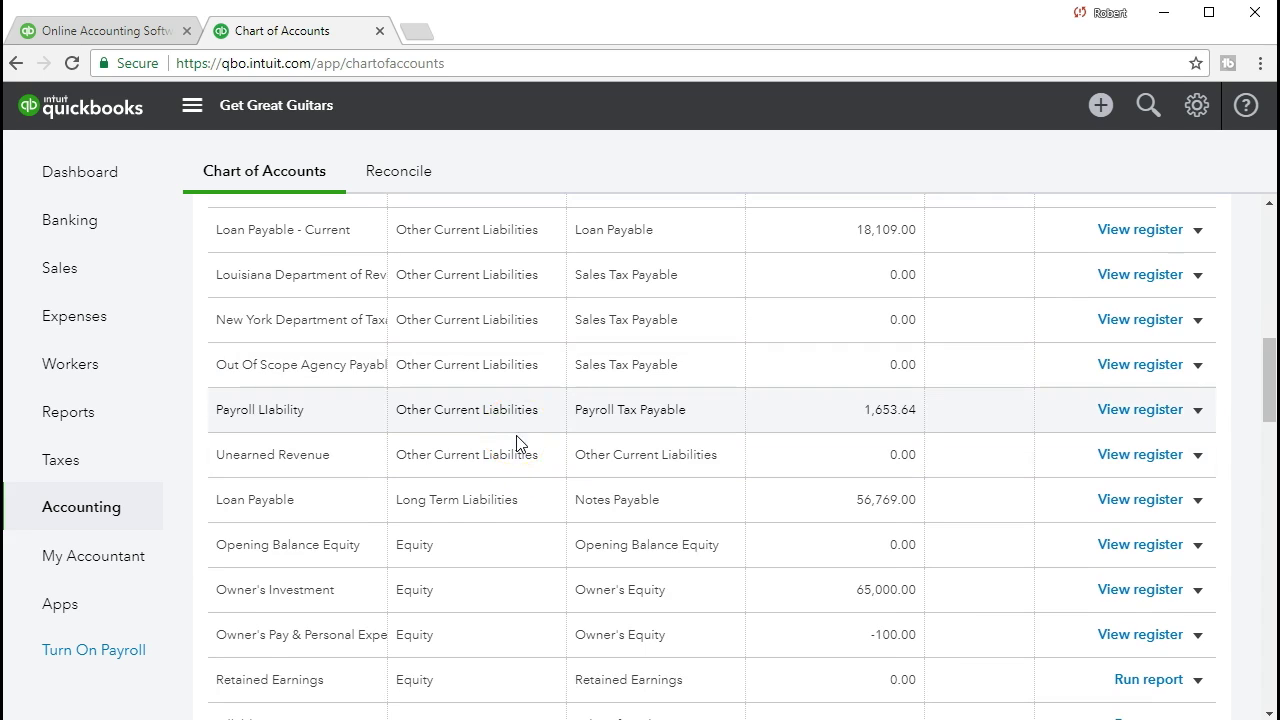
scroll(445, 478, "down", 1)
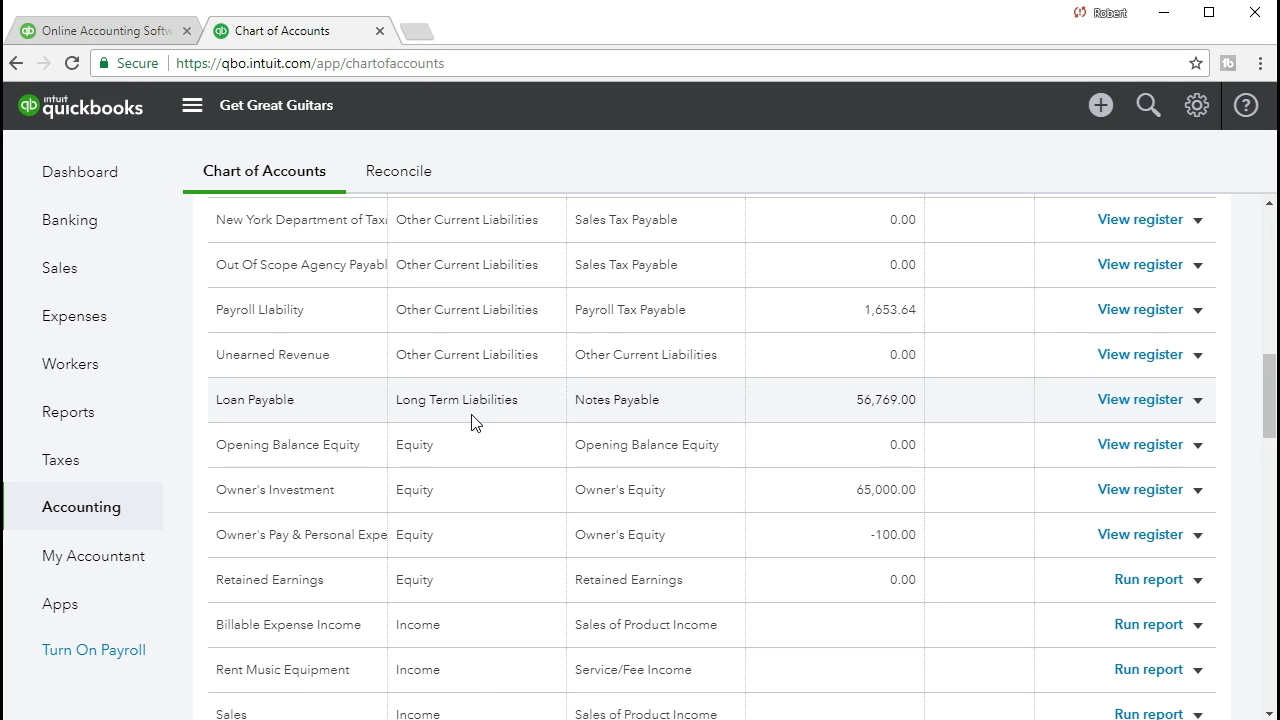
Step: Examine the equity, income and cost of goods sold accounts and their detail types in the Chart of Accounts
scroll(474, 422, "down", 1)
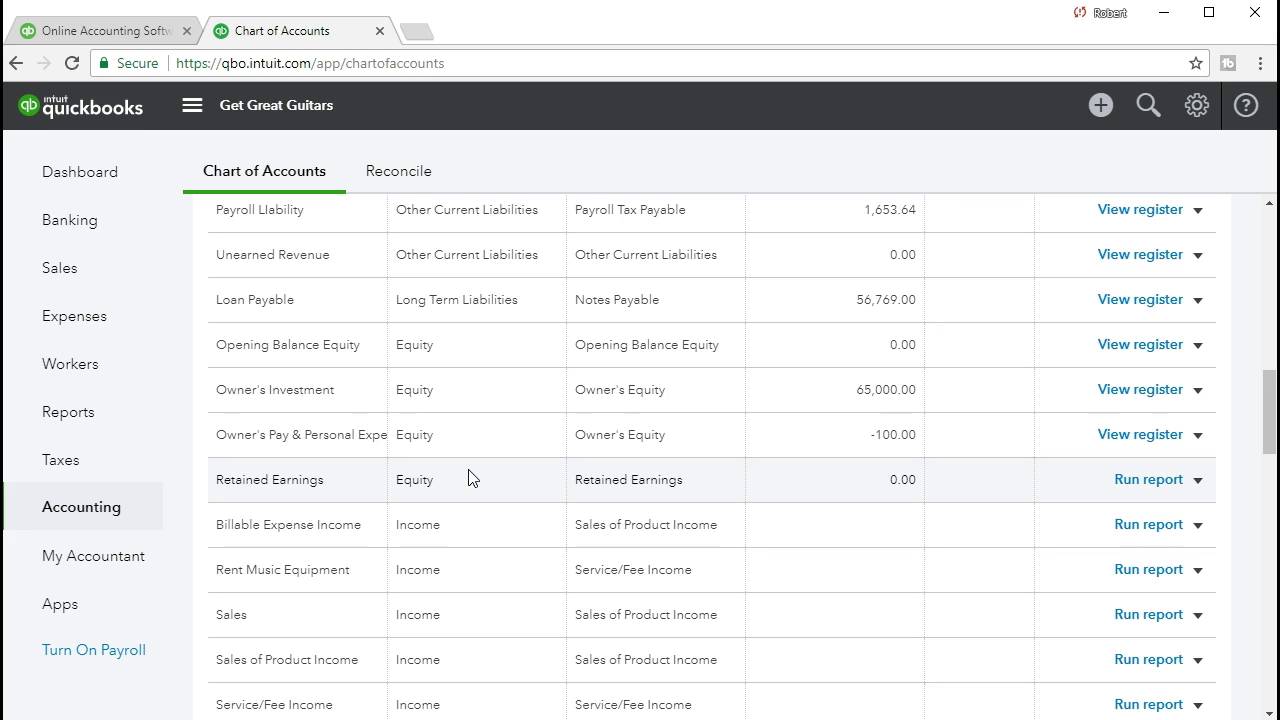
scroll(470, 478, "down", 1)
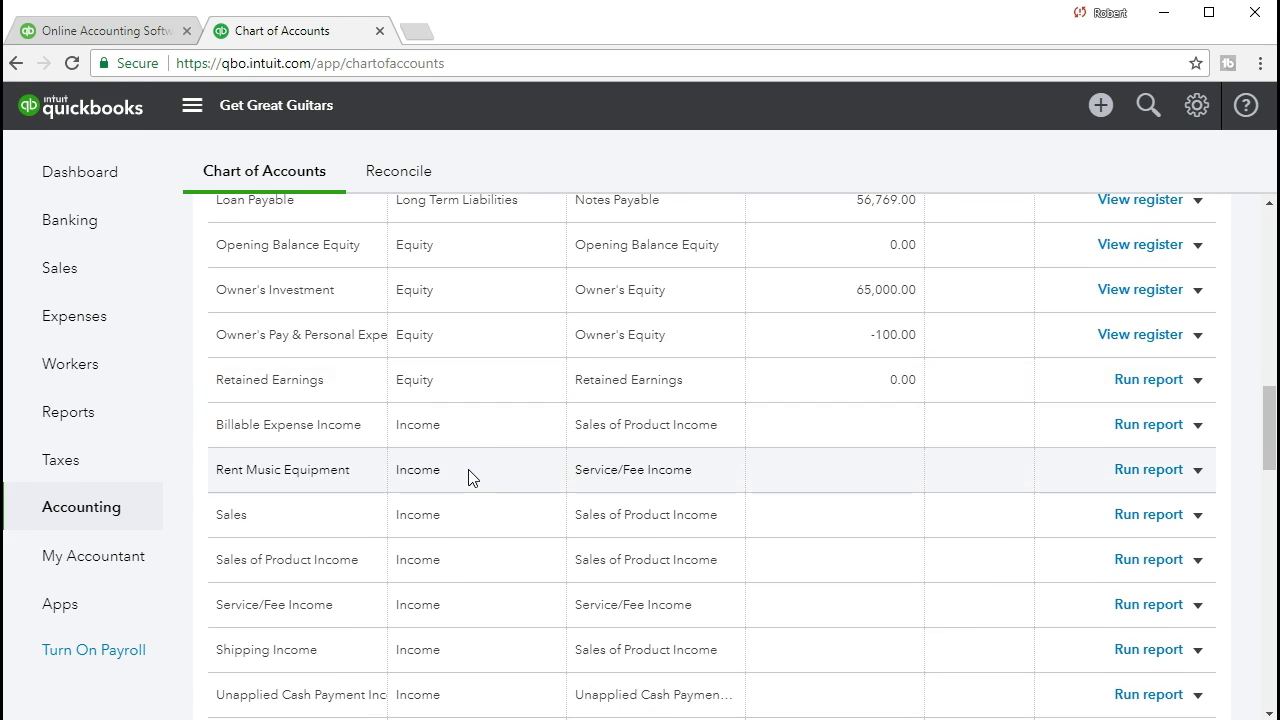
left_click(471, 455)
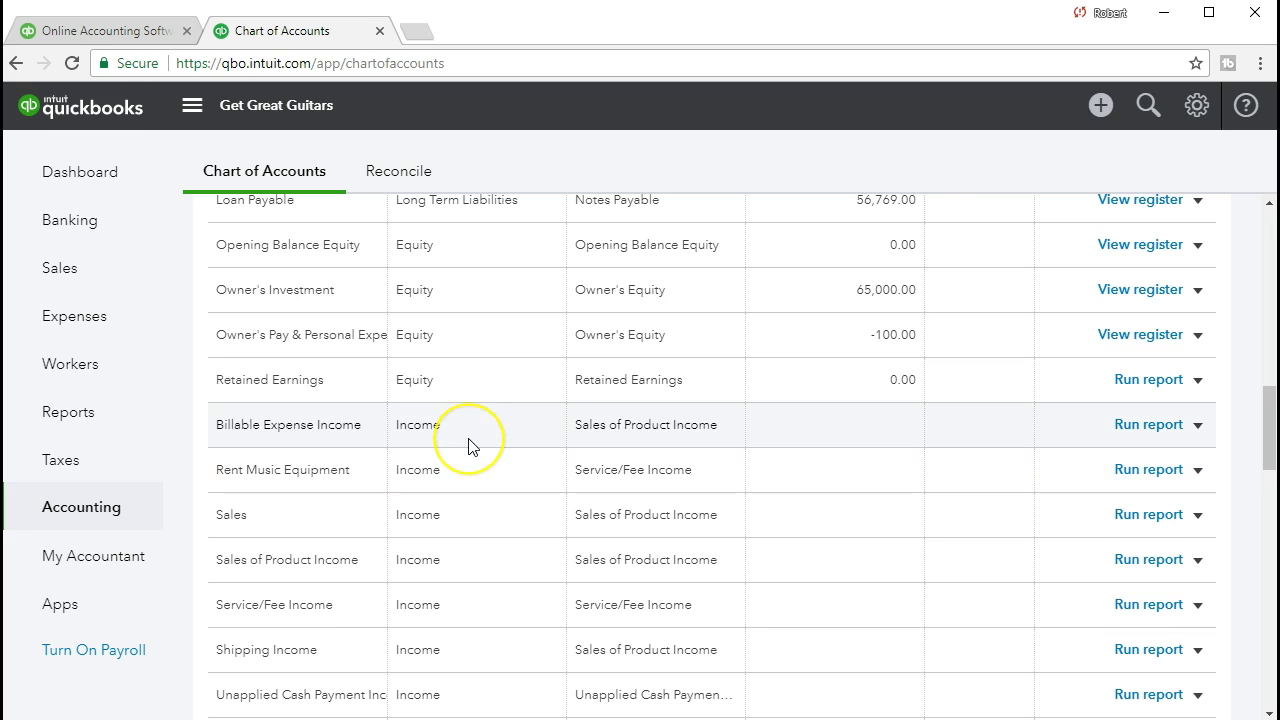
left_click(587, 450)
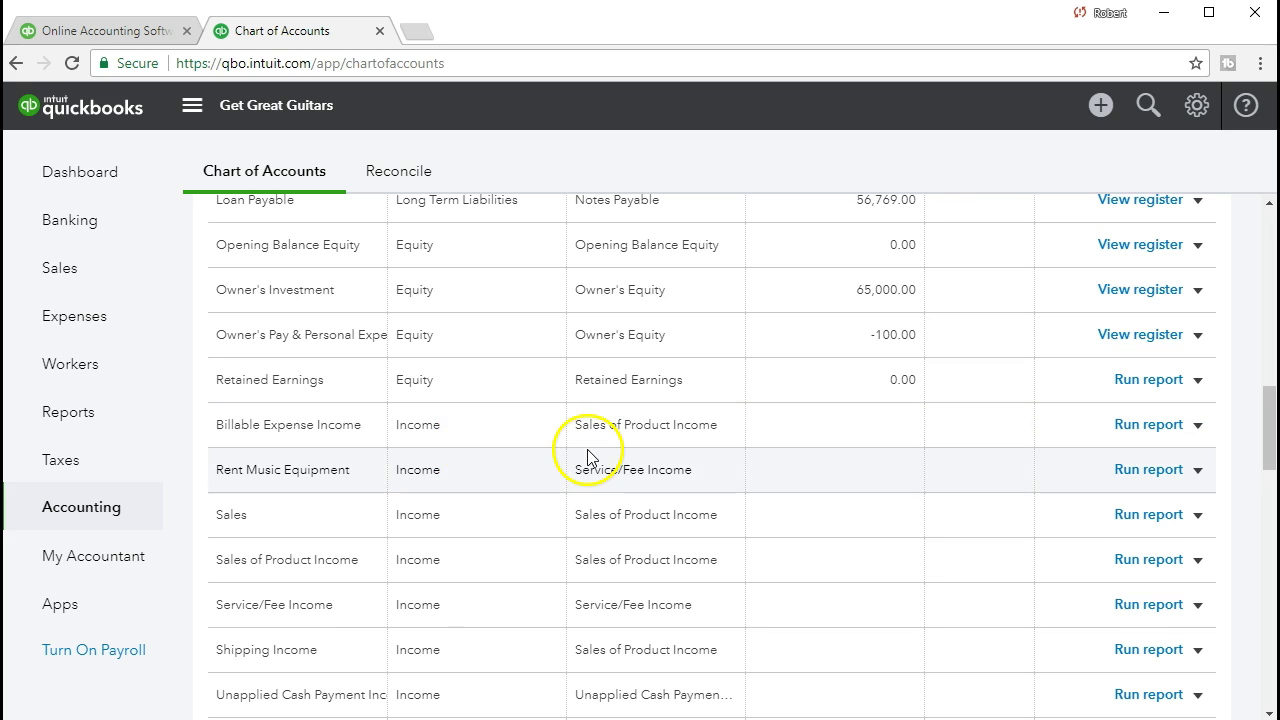
scroll(505, 565, "down", 1)
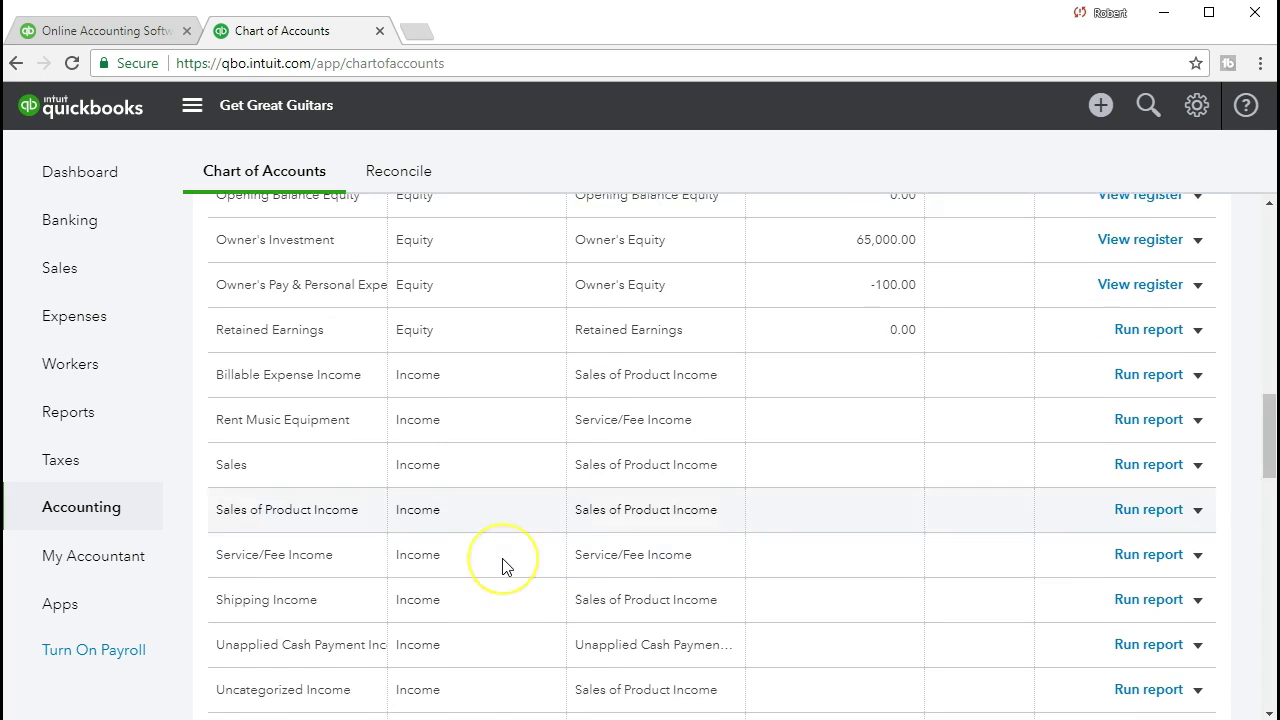
scroll(503, 564, "down", 1)
scroll(506, 558, "down", 2)
scroll(505, 557, "down", 2)
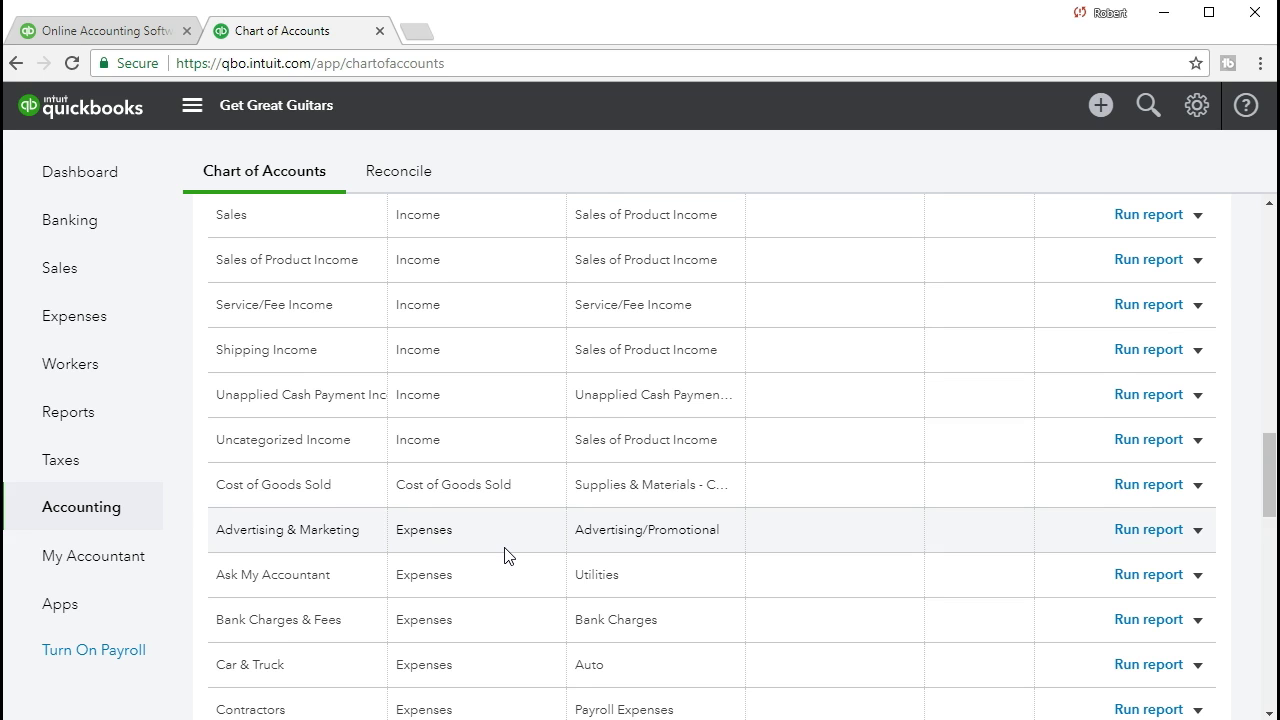
Step: Examine the expense accounts in the Chart of Accounts, including Advertising & Marketing and Ask My Accountant
scroll(505, 557, "down", 2)
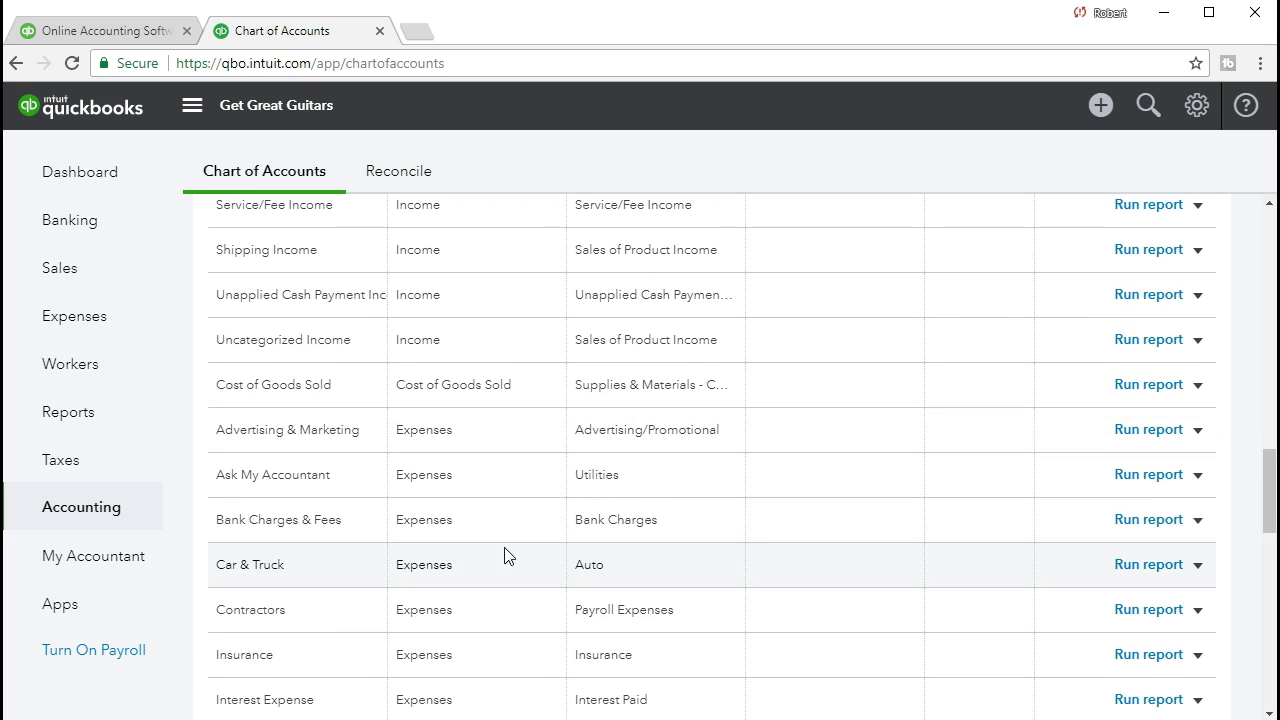
scroll(505, 557, "down", 2)
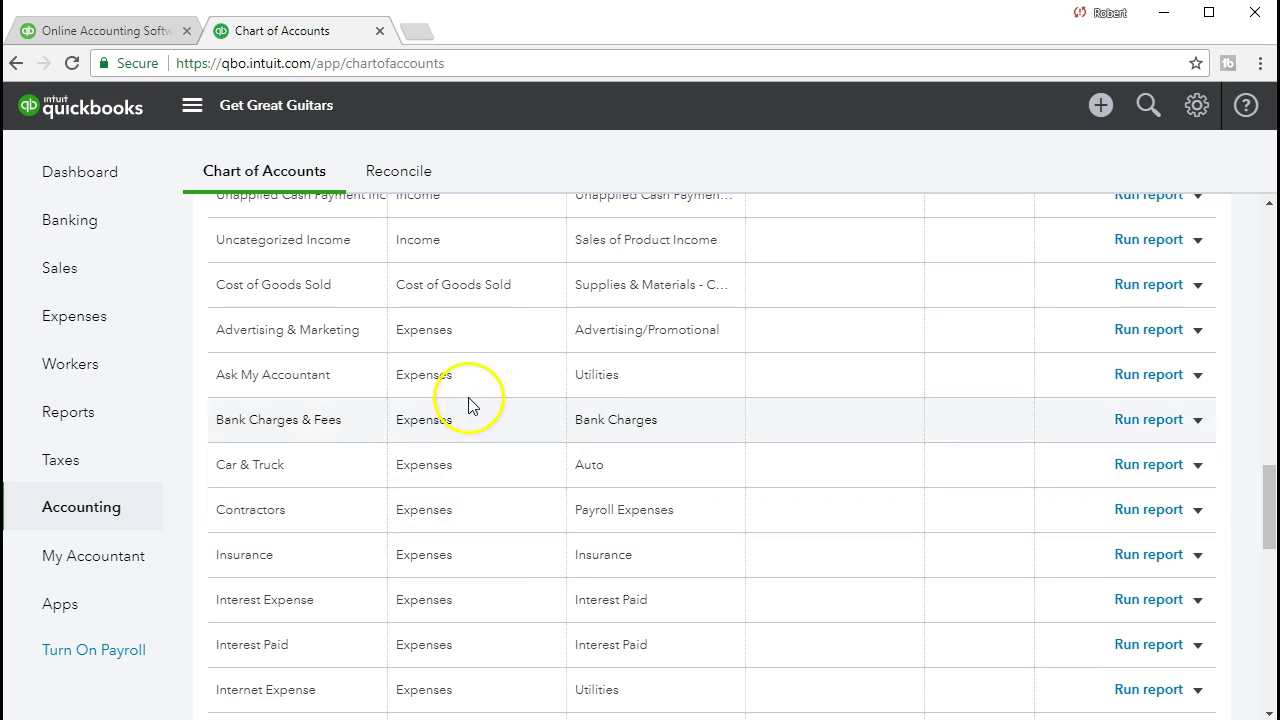
scroll(469, 403, "down", 2)
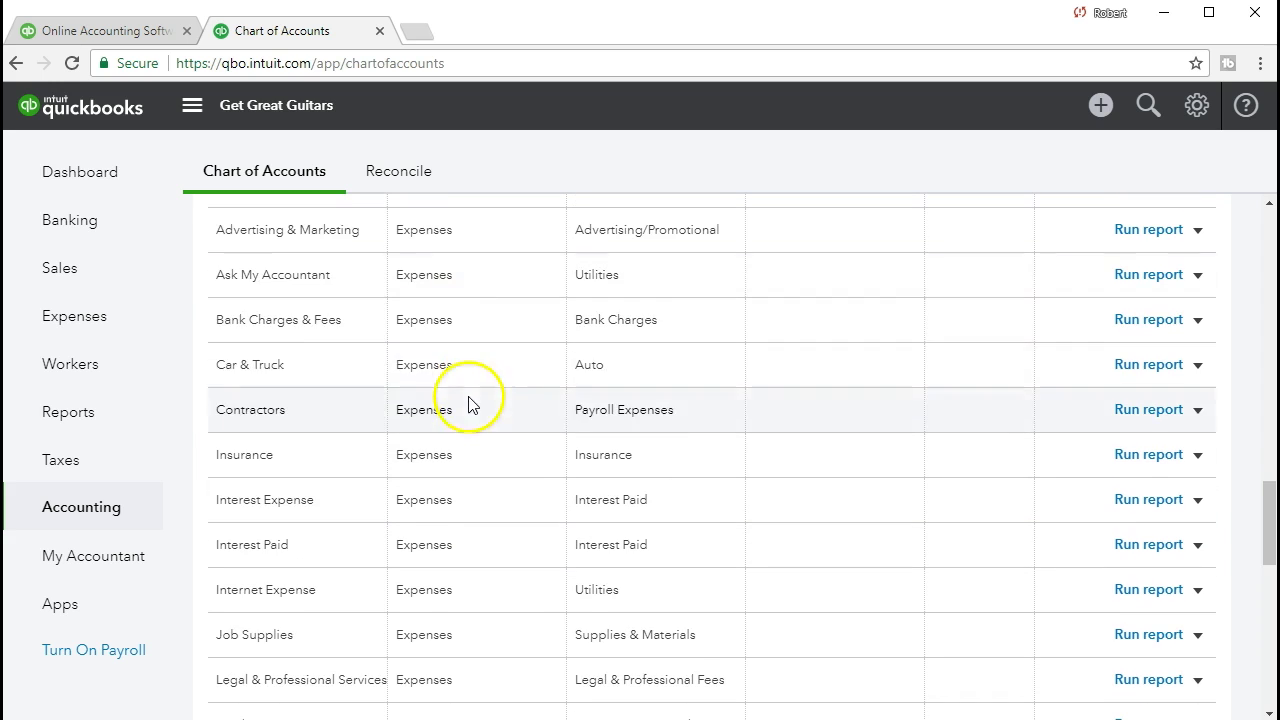
left_click(475, 274)
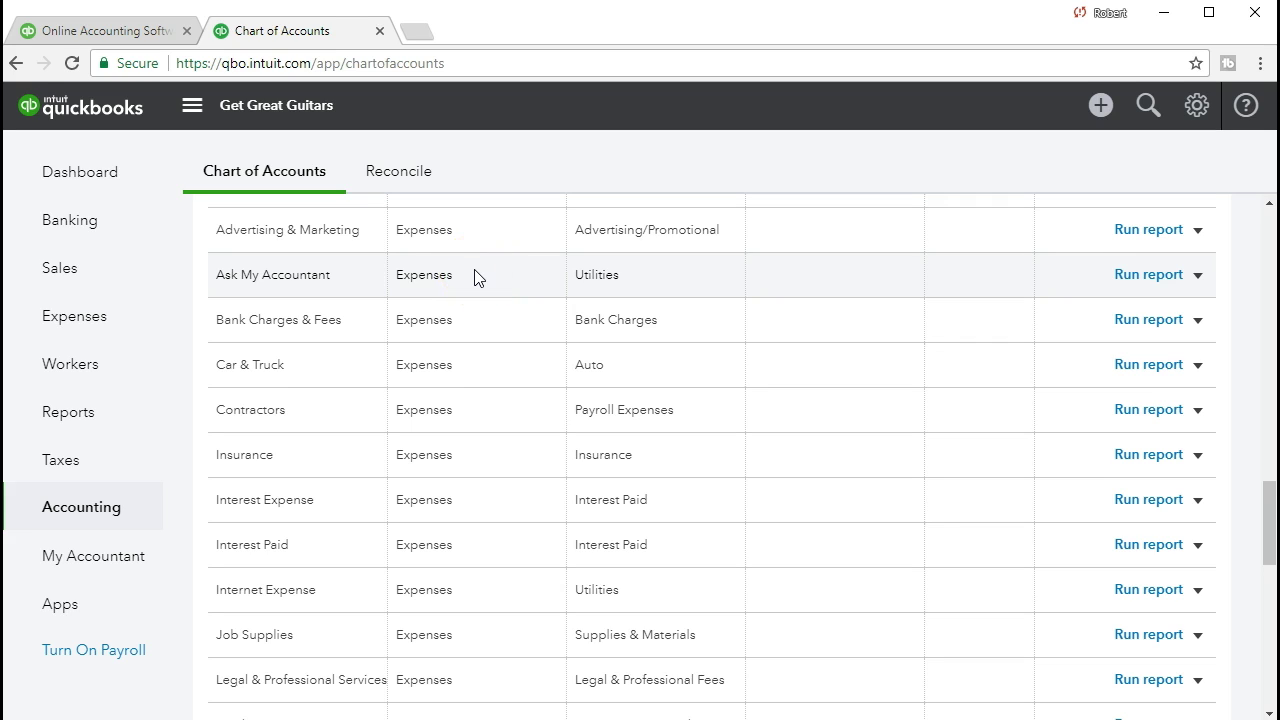
left_click_drag(475, 277, 308, 246)
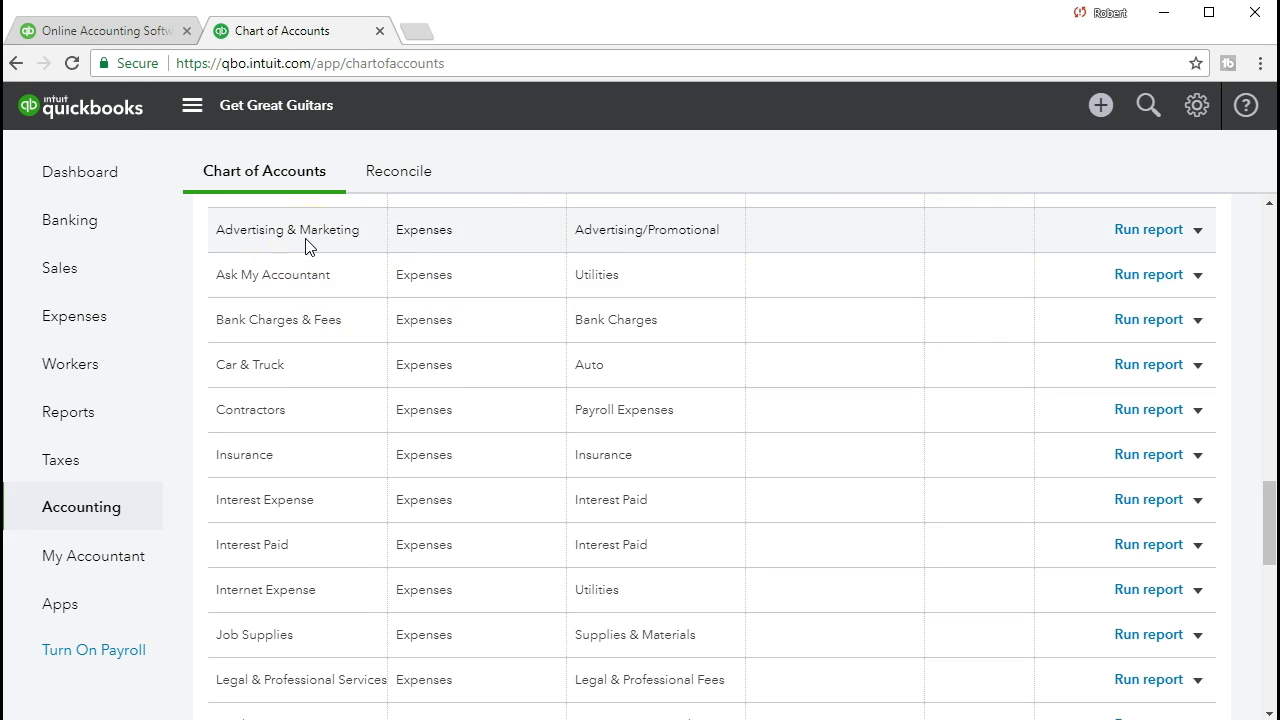
left_click_drag(300, 251, 293, 270)
Step: Return to the start of the Chart of Accounts and open the overview of all lists
scroll(307, 252, "up", 2)
scroll(307, 252, "up", 4)
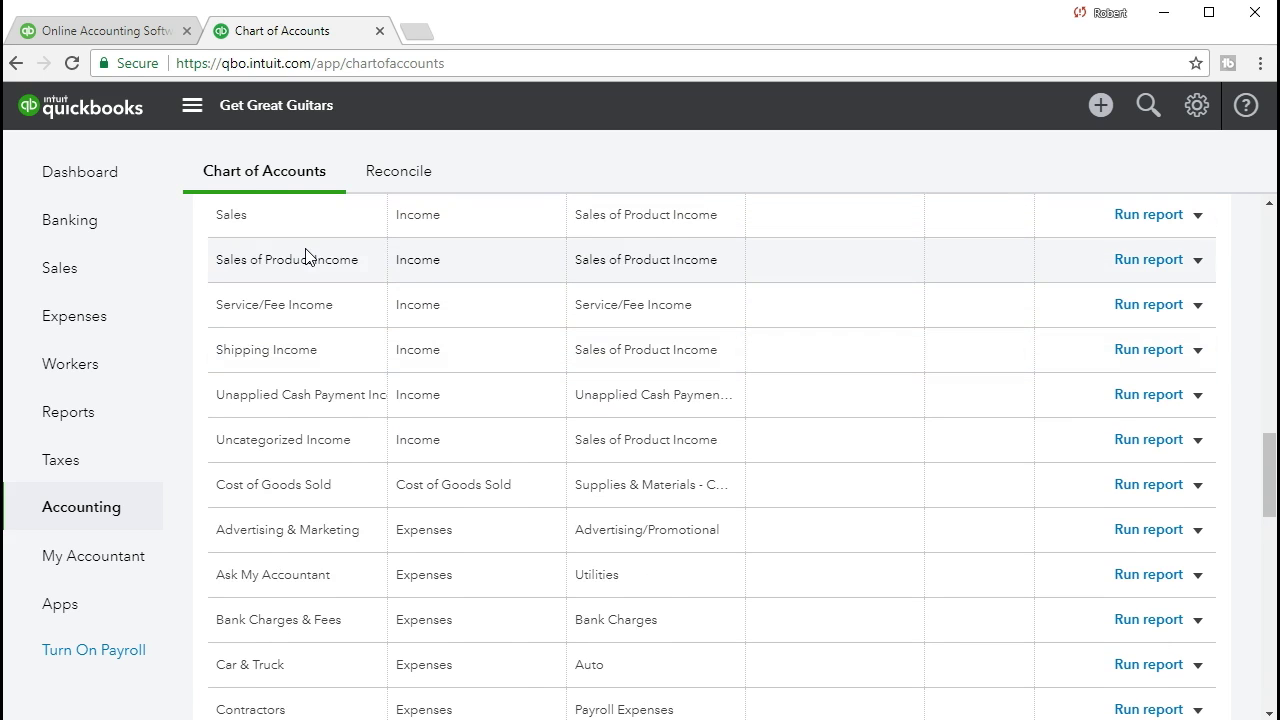
scroll(340, 285, "up", 10)
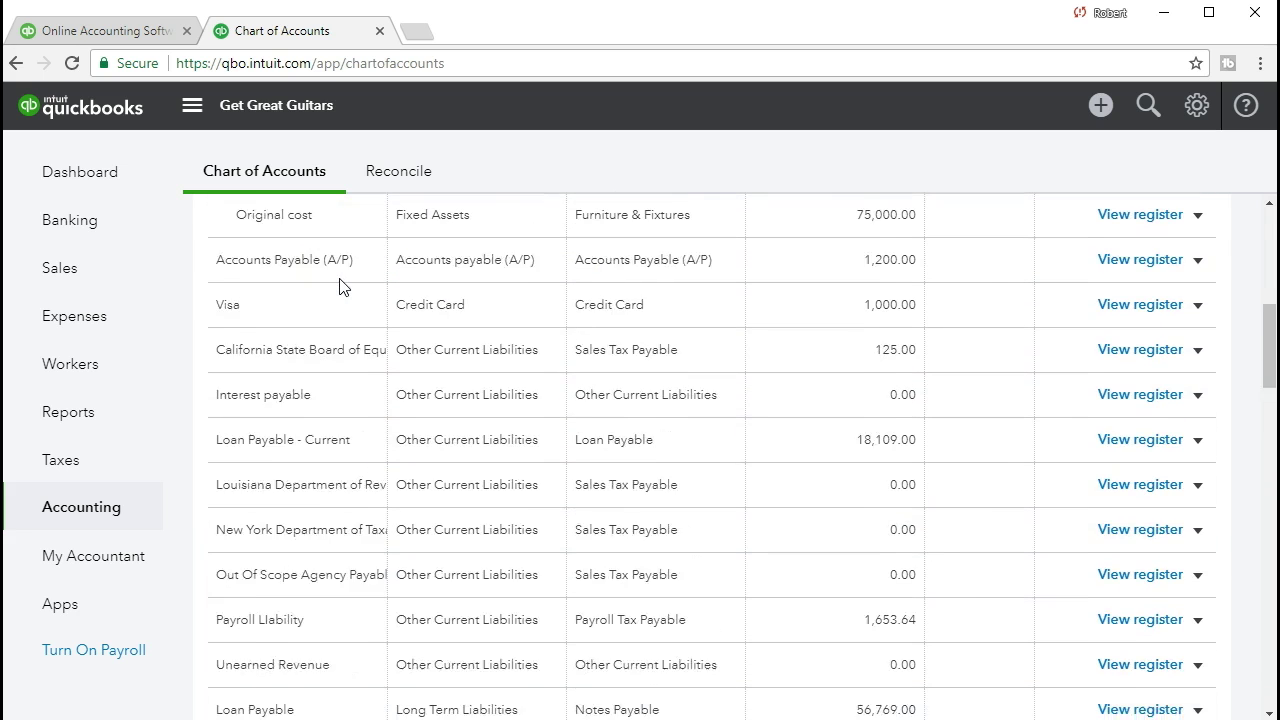
scroll(340, 290, "up", 3)
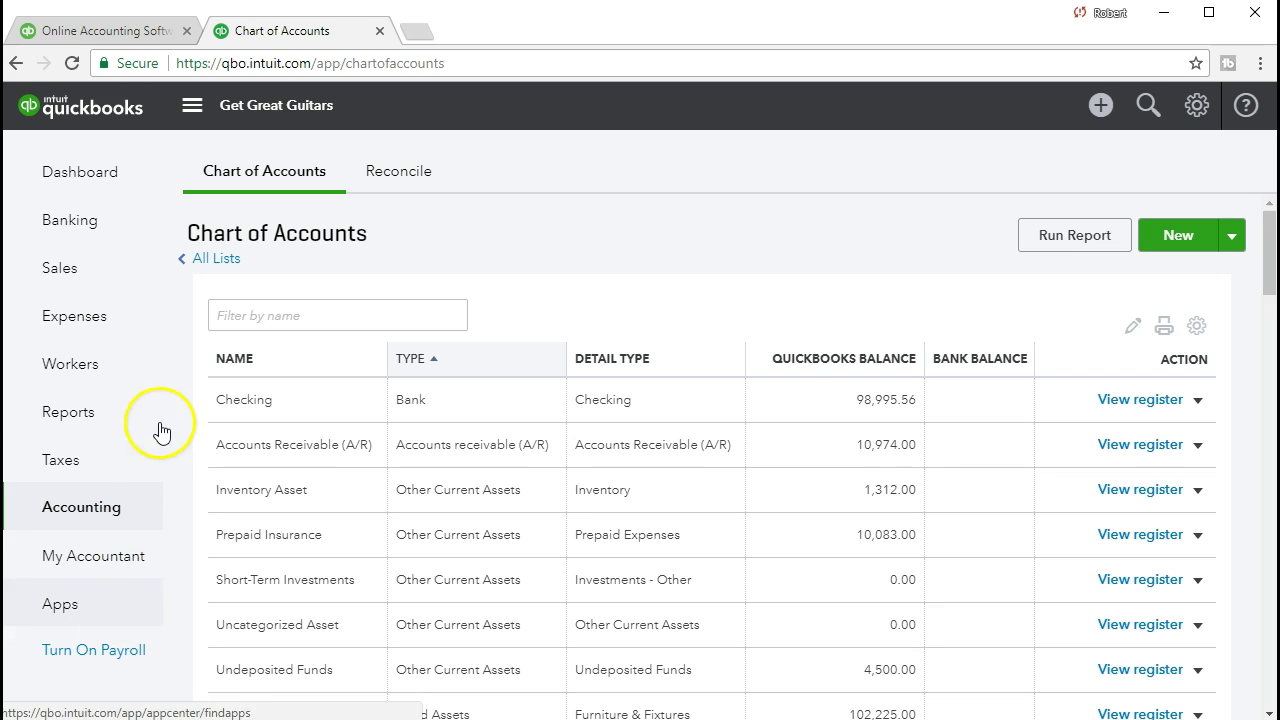
left_click(212, 260)
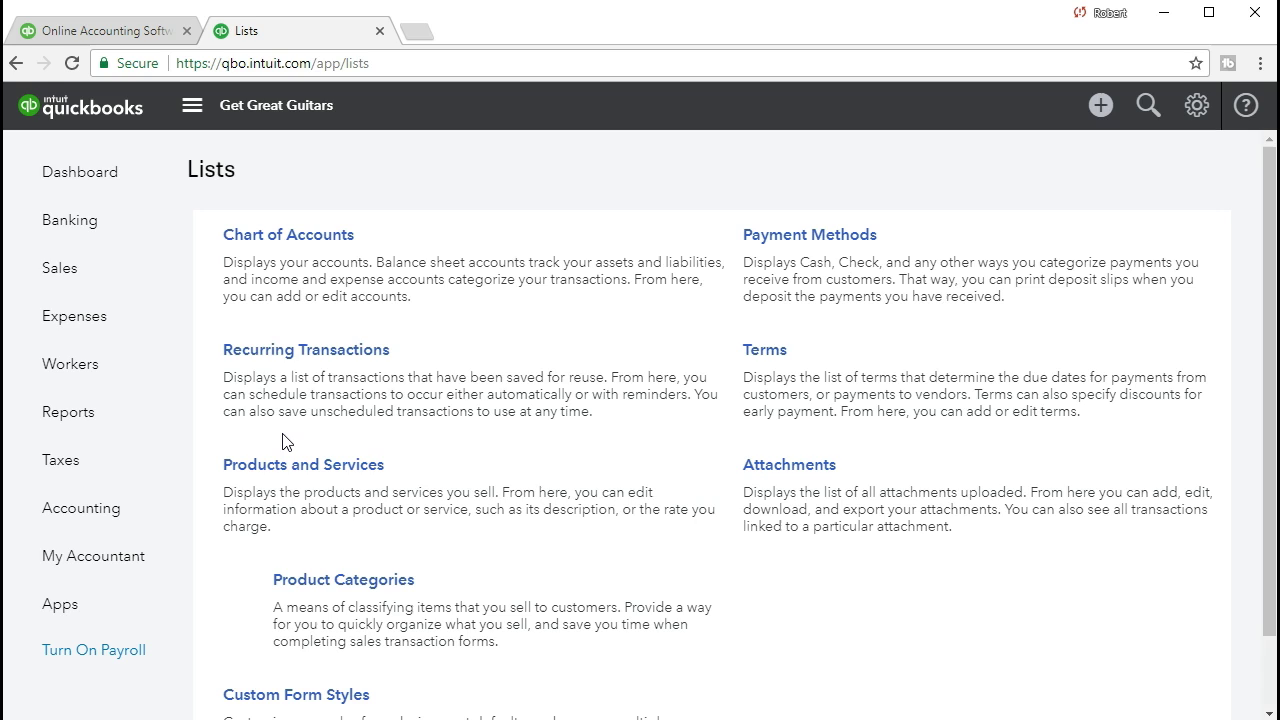
Step: Review the types, sales prices and costs of the items under Products and Services in Sales, and return to the overview of all lists
left_click(118, 278)
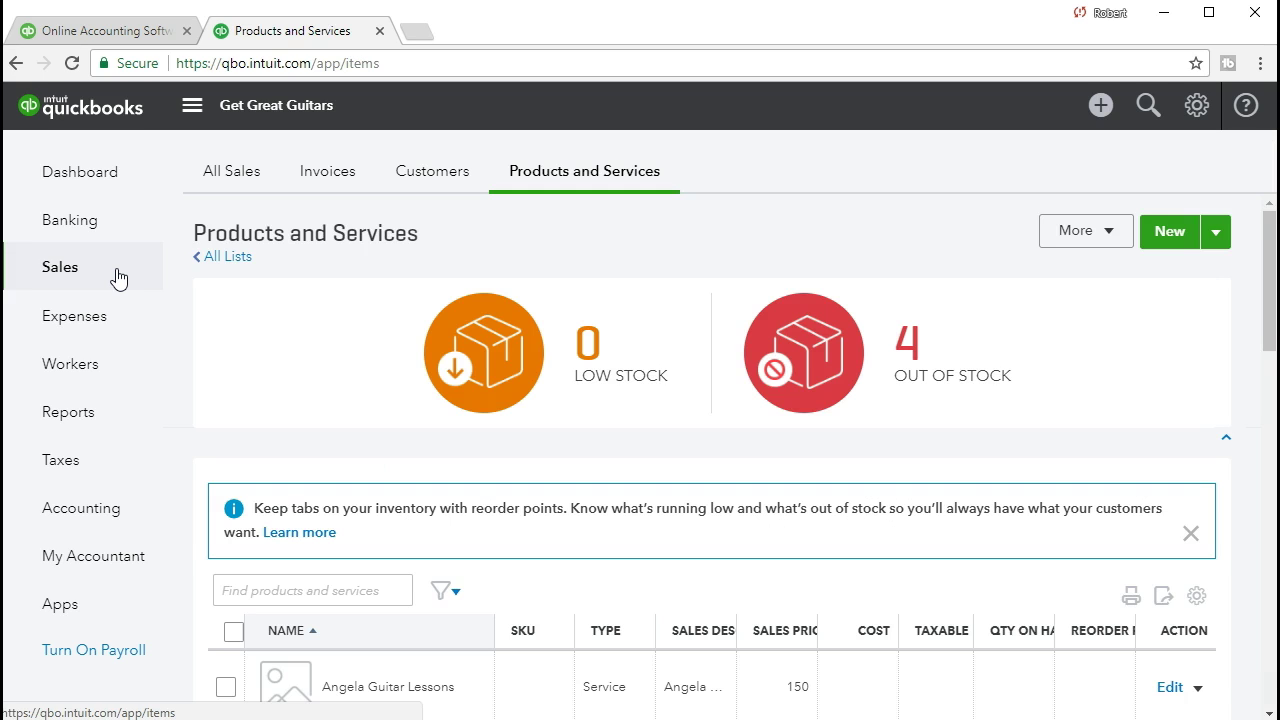
left_click(280, 192)
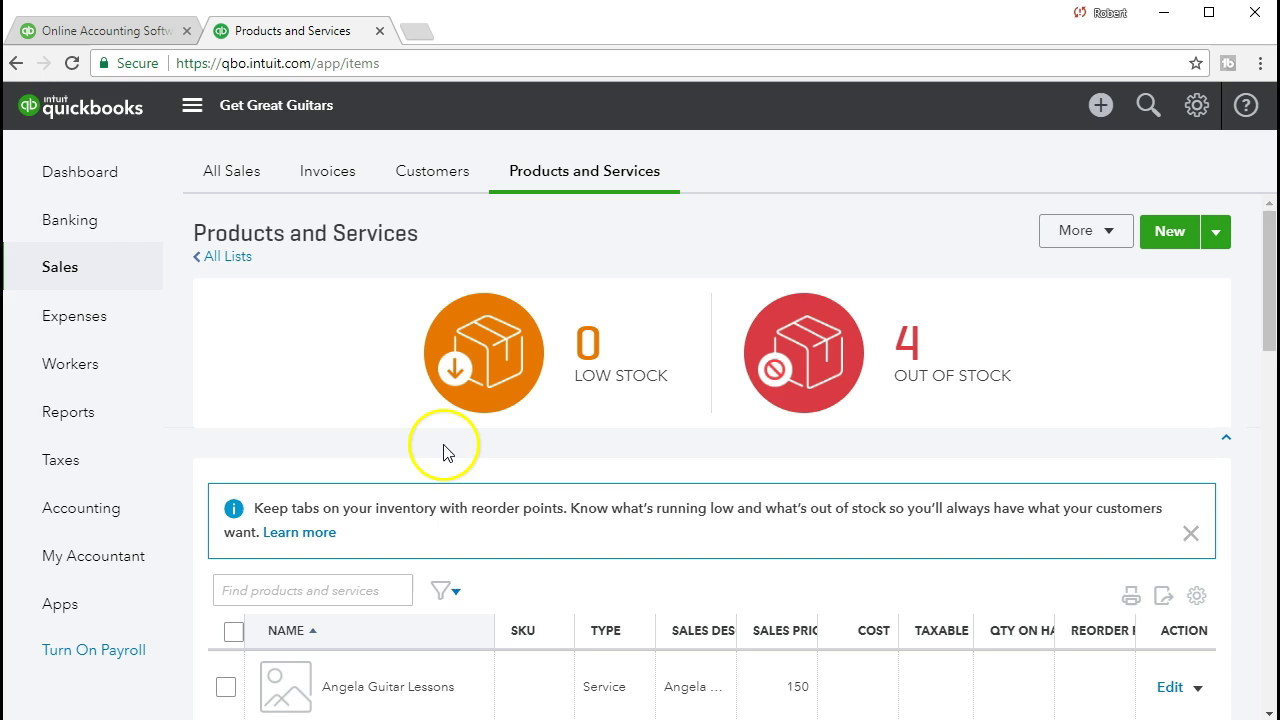
scroll(443, 446, "down", 3)
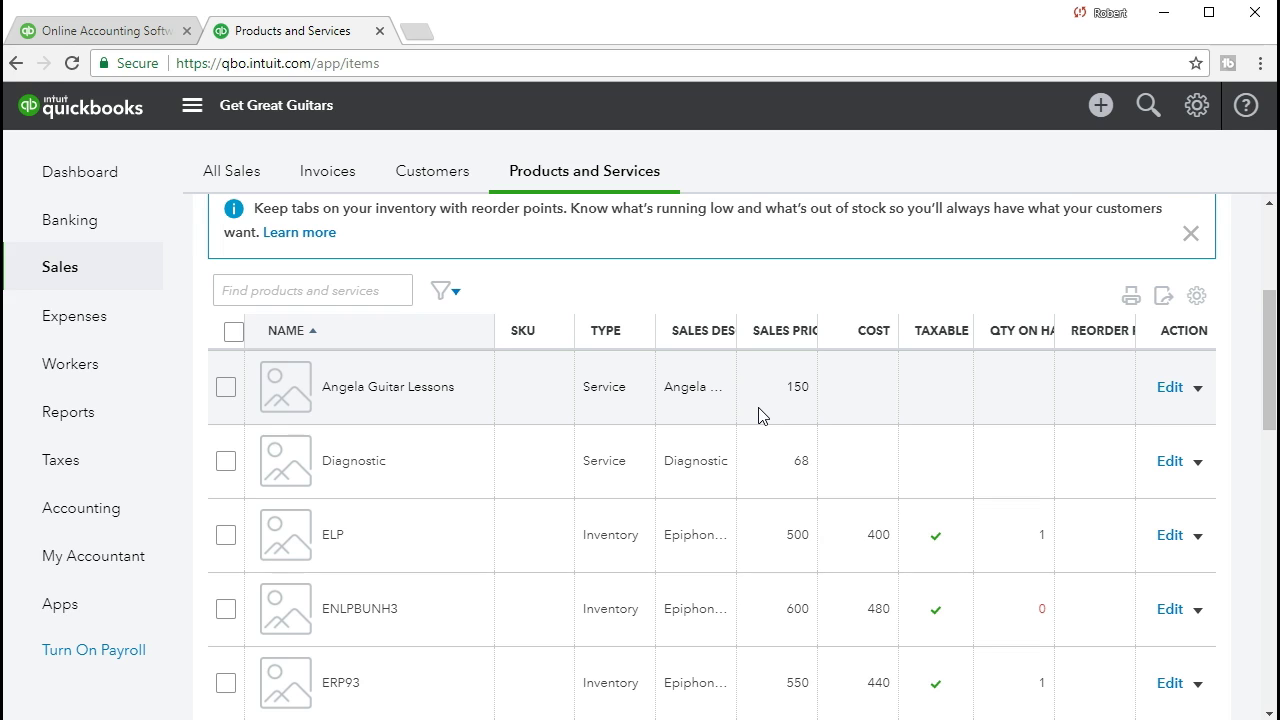
scroll(760, 416, "down", 1)
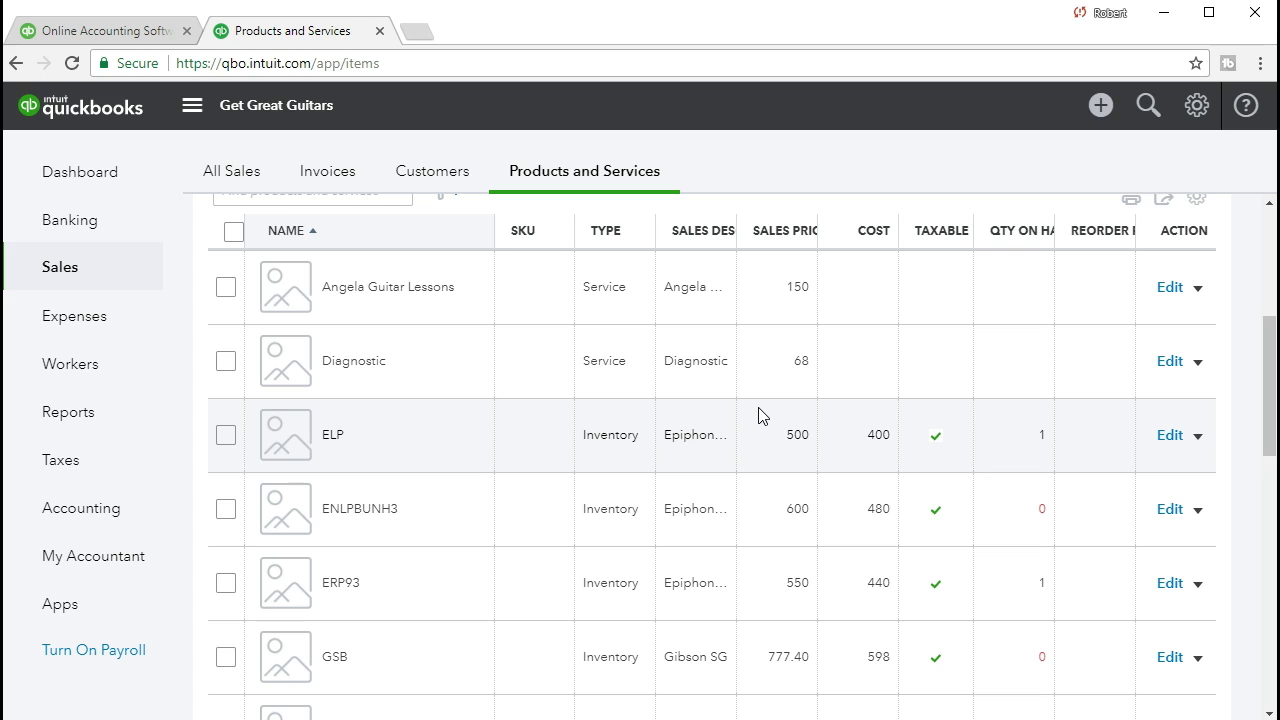
scroll(760, 416, "down", 1)
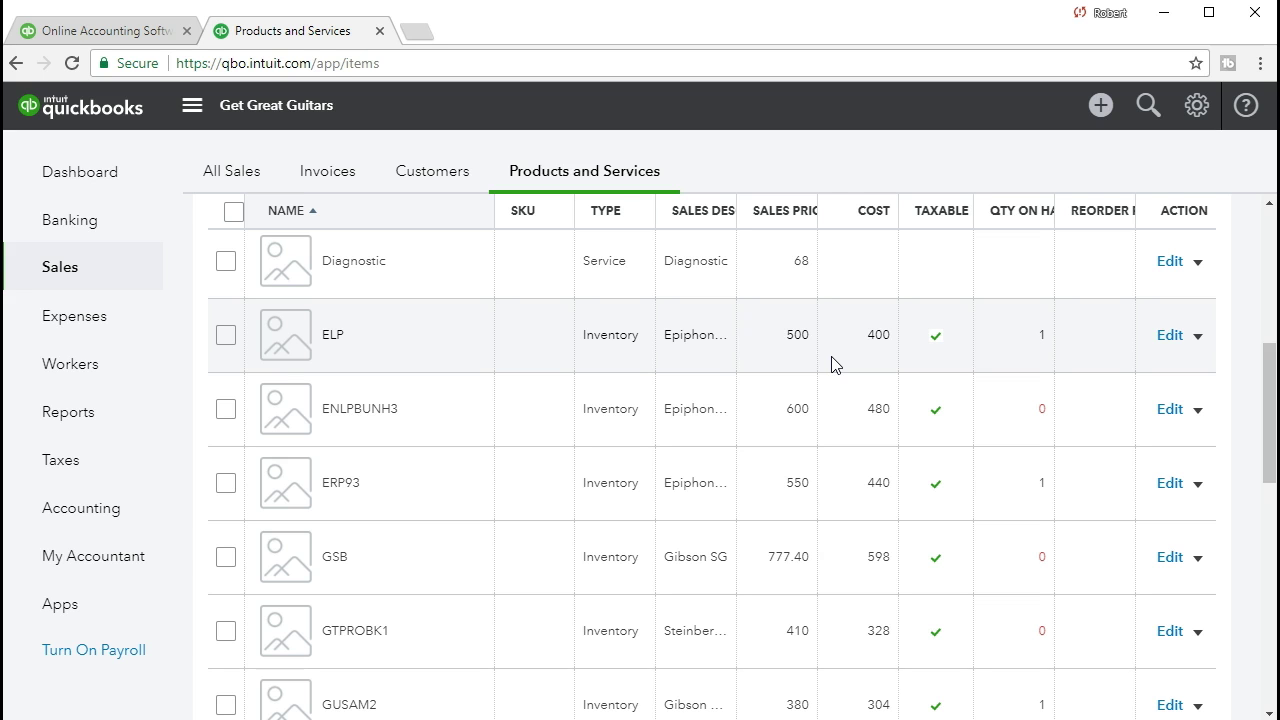
scroll(415, 540, "up", 4)
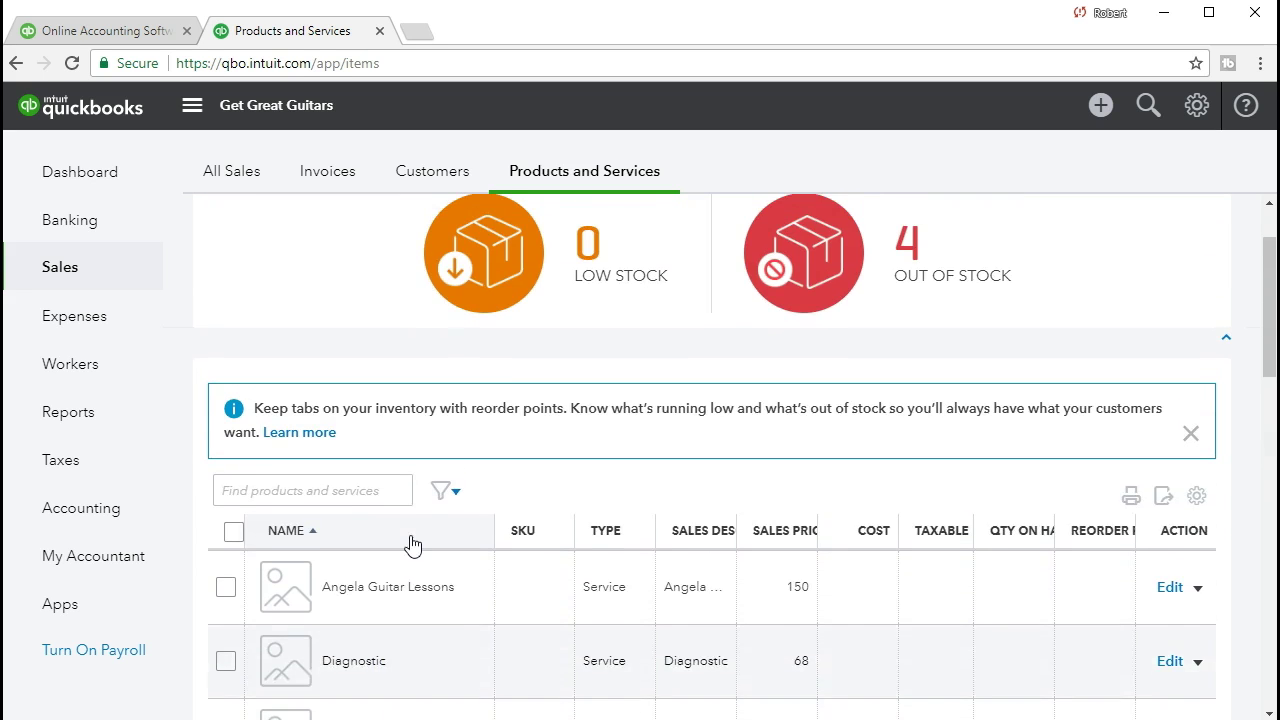
scroll(413, 543, "up", 2)
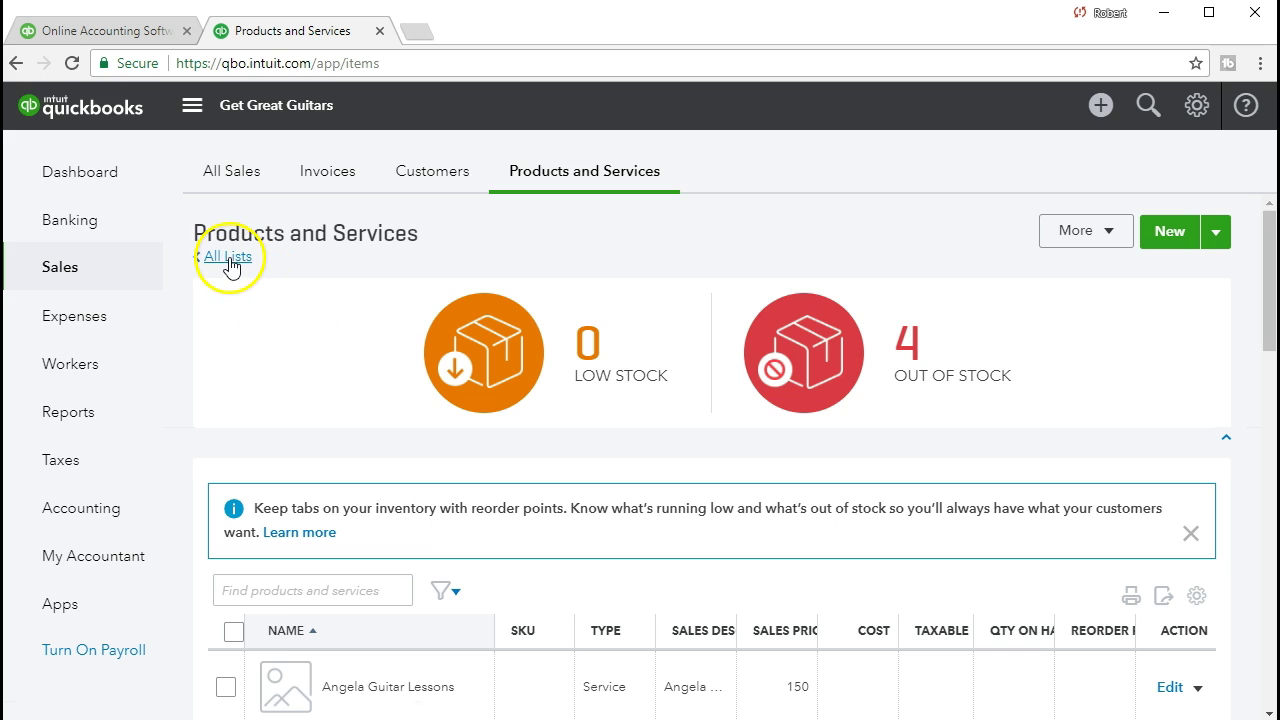
left_click(228, 258)
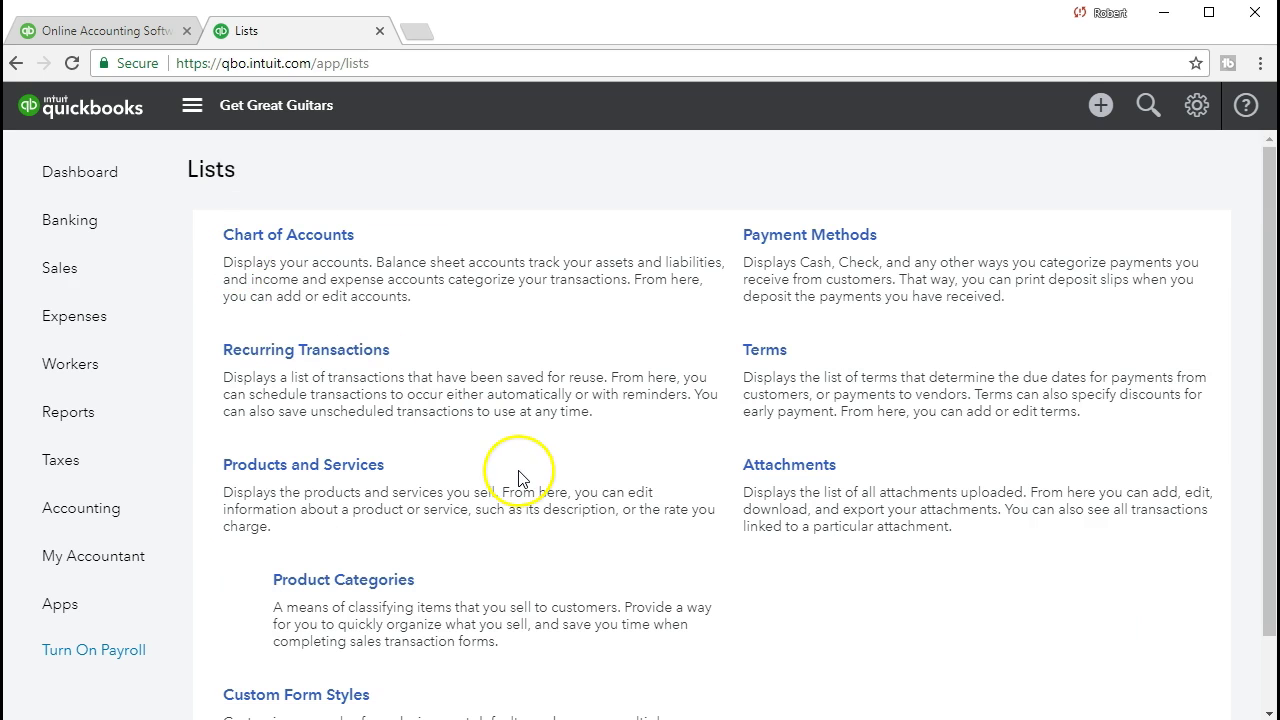